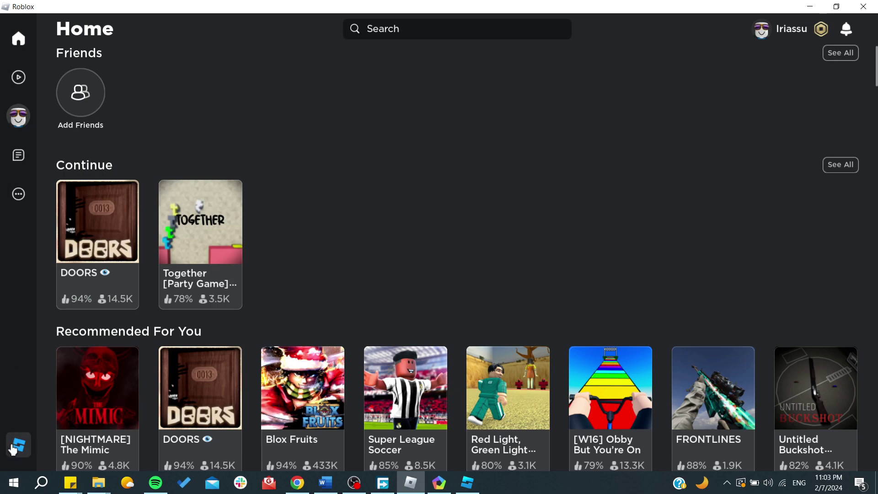
Open roblox.com/develop (Creator Hub) in Chrome from the Roblox app's sidebar Create icon
left_click(19, 445)
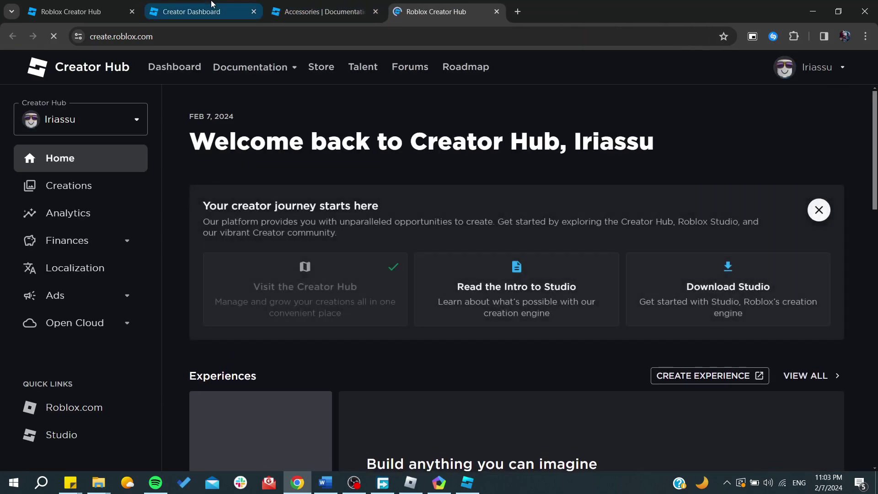
Close two extra Chrome tabs and switch to the open Classic Baseplate place in Studio
middle_click(196, 12)
middle_click(85, 9)
scroll(302, 192, "down", 2)
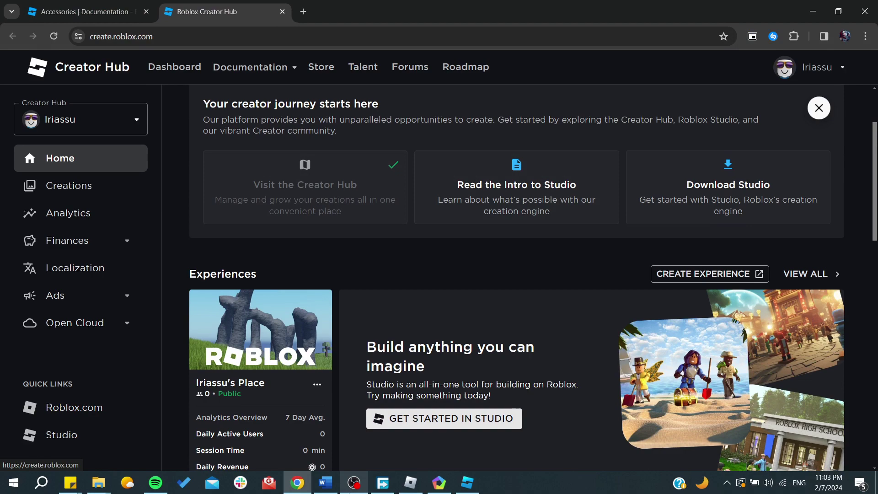
left_click(468, 485)
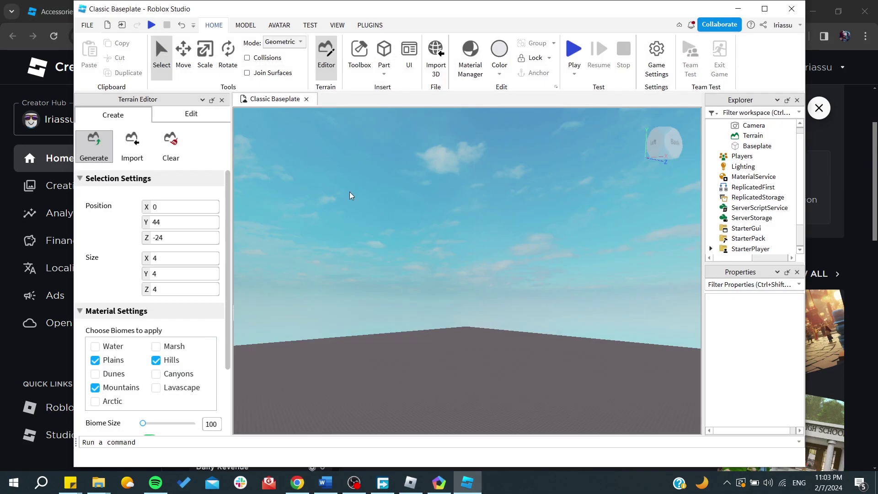
Close the Classic Baseplate place, answering No to saving its changes
right_click_drag(297, 206, 298, 210)
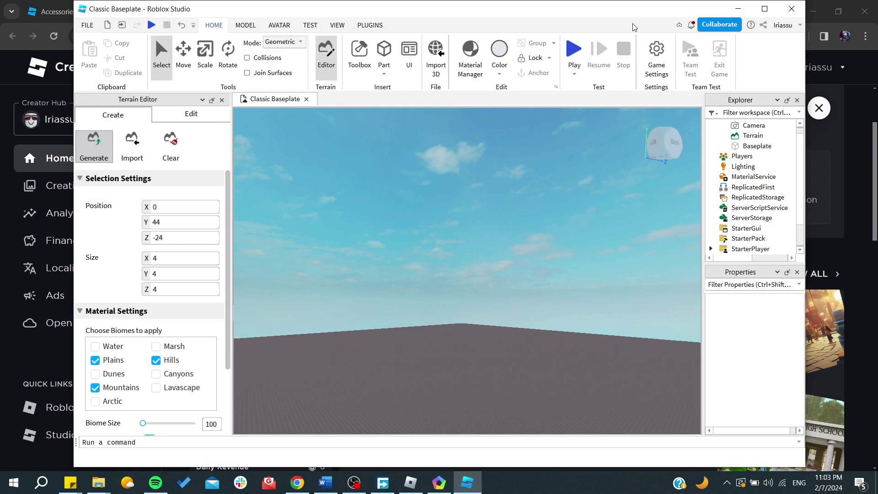
left_click(792, 9)
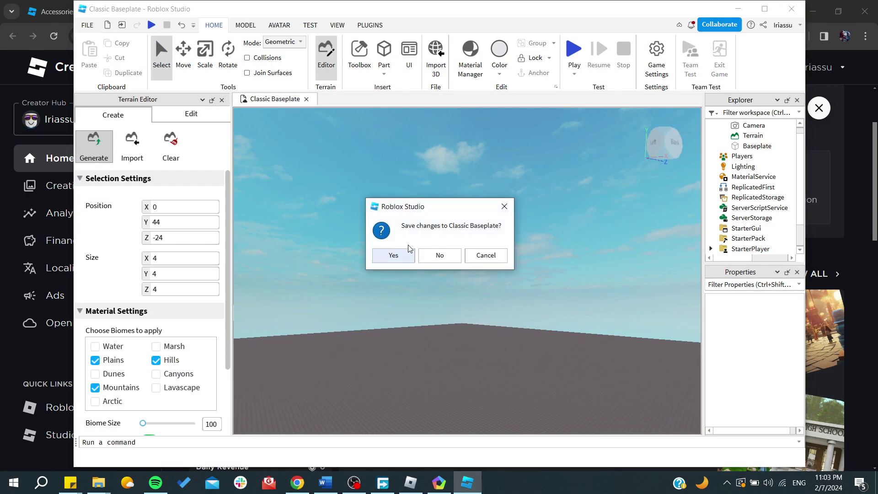
left_click(439, 254)
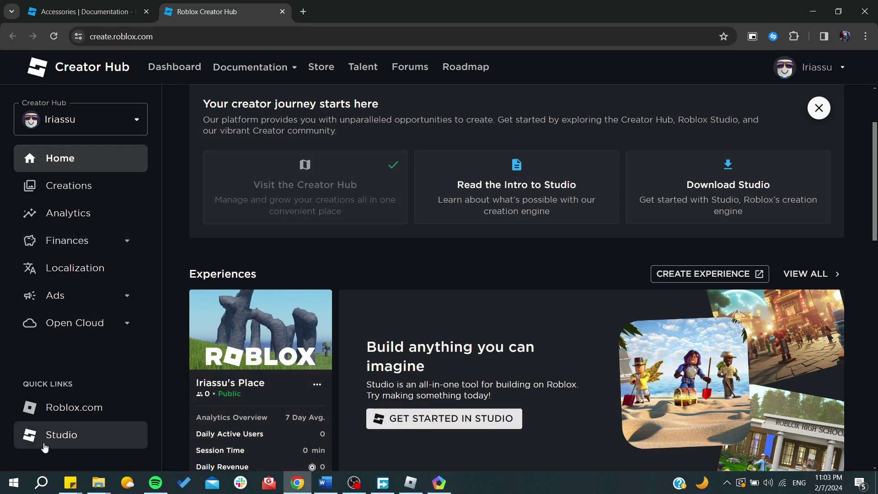
Relaunch Roblox Studio from Creator Hub and create a new Classic Baseplate place
left_click(69, 434)
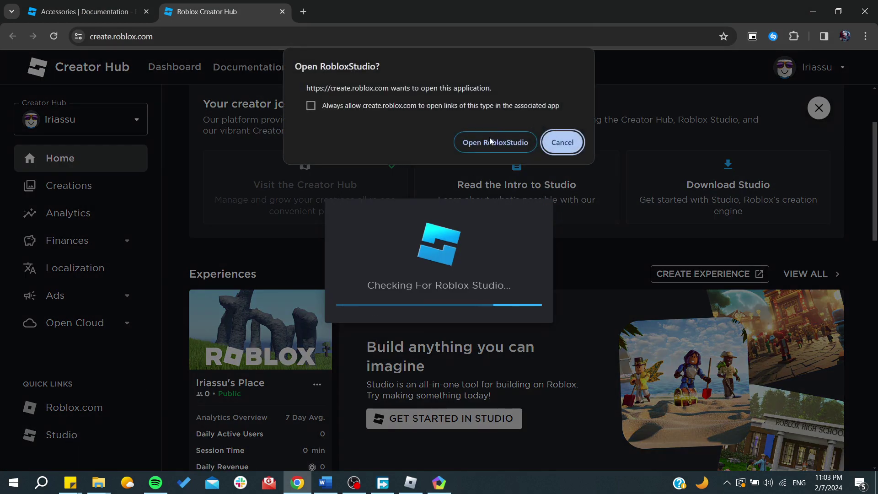
left_click(490, 143)
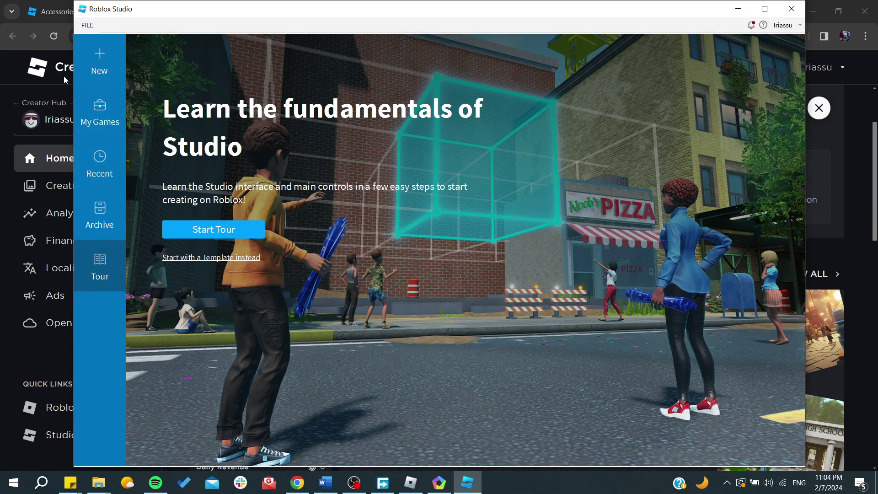
left_click(105, 56)
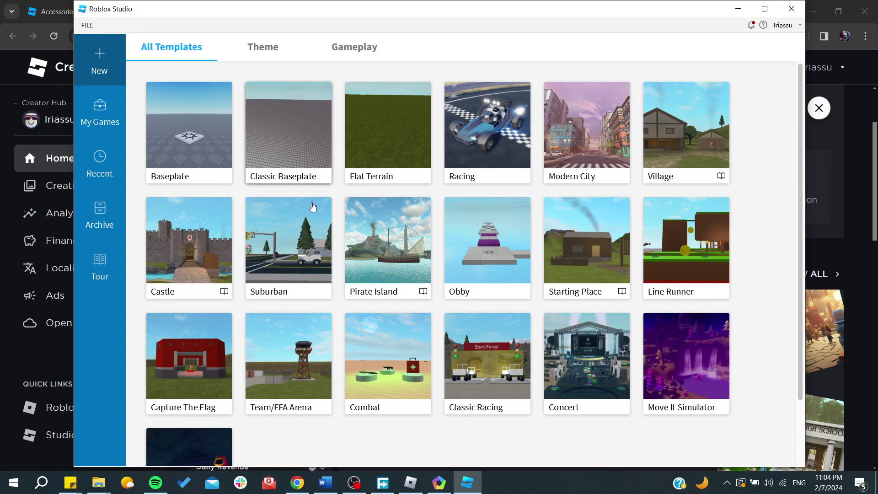
left_click(317, 176)
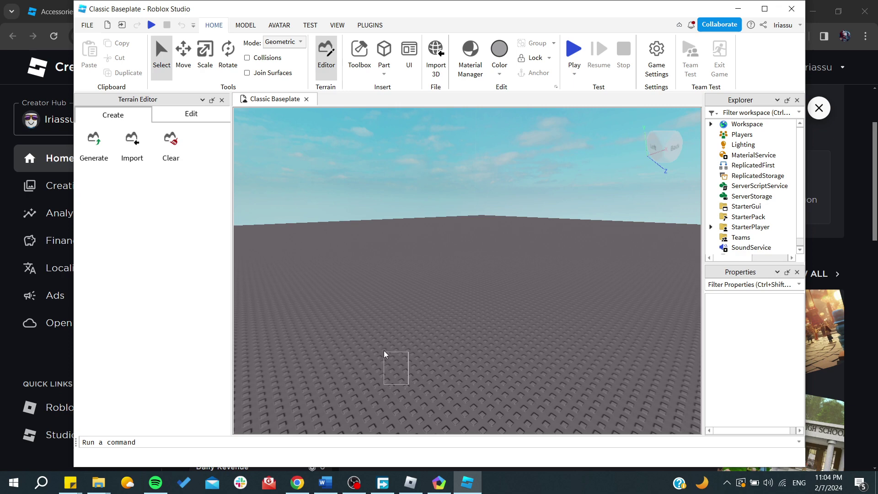
left_click_drag(383, 351, 383, 351)
left_click(102, 150)
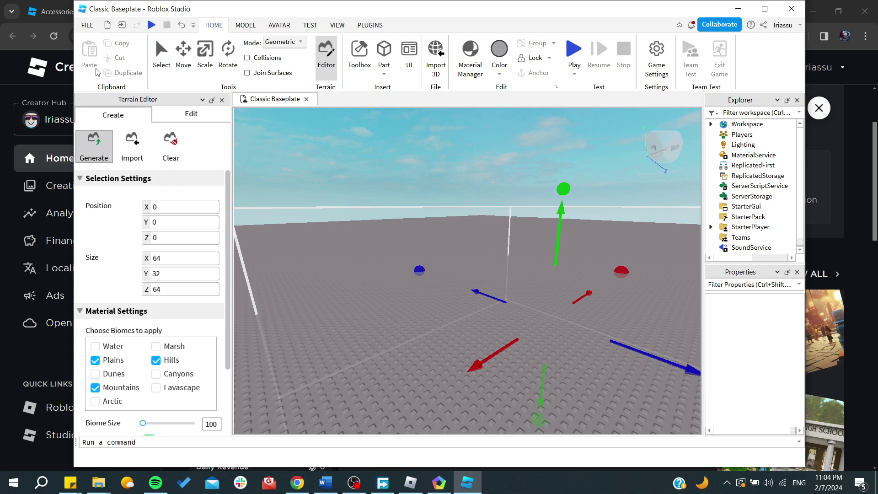
scroll(123, 275, "down", 2)
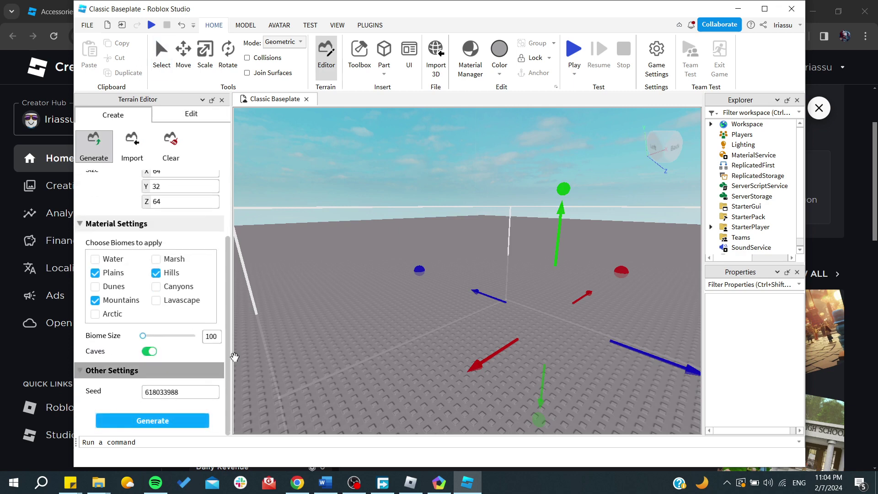
left_click(132, 145)
scroll(121, 341, "down", 4)
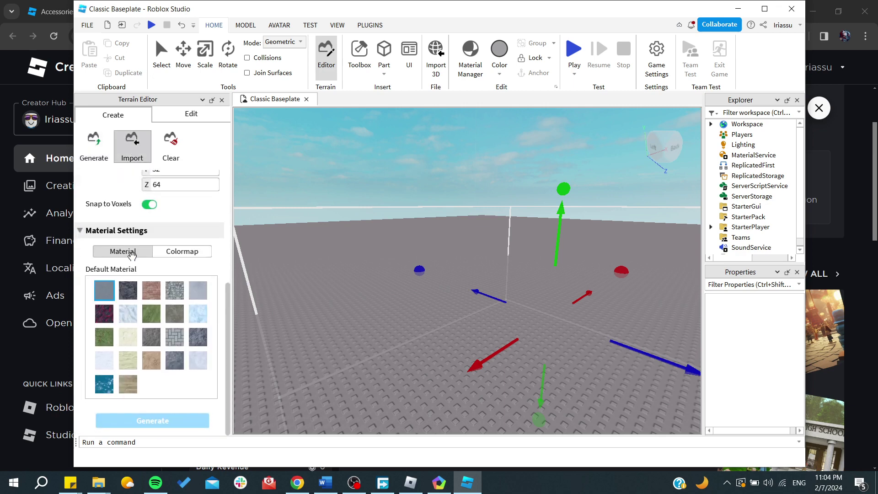
scroll(105, 210, "up", 5)
left_click(99, 154)
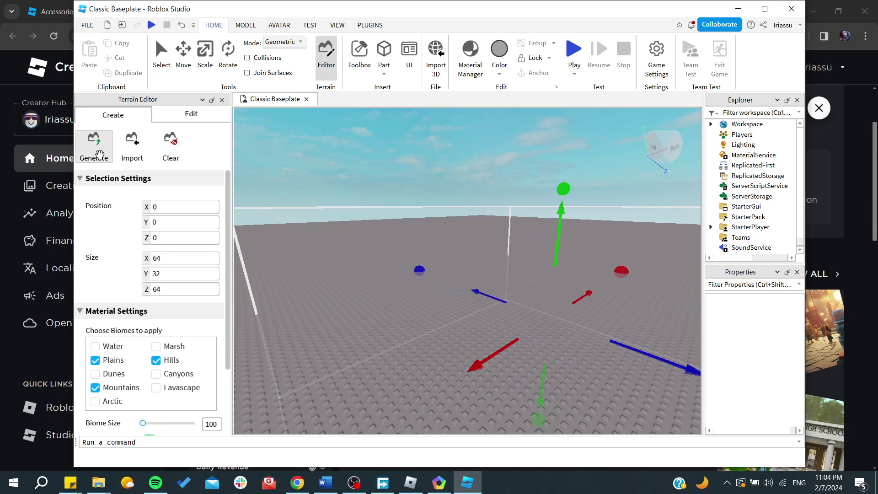
scroll(87, 220, "down", 3)
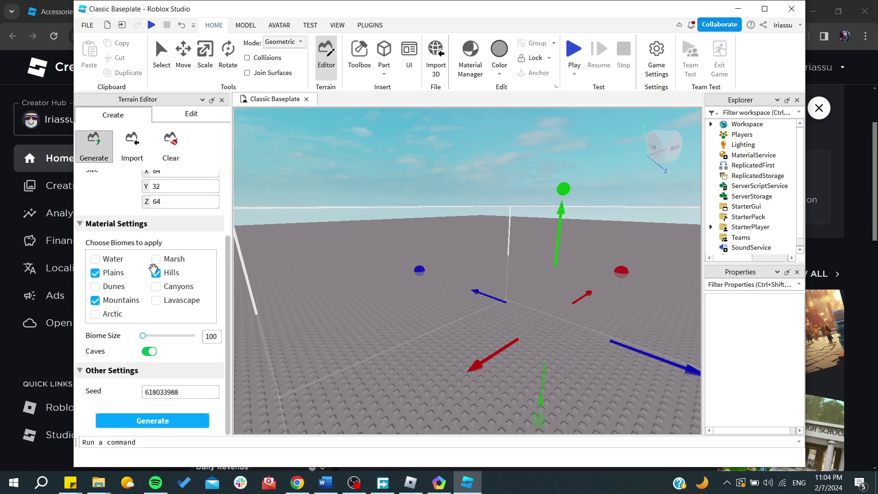
left_click(83, 225)
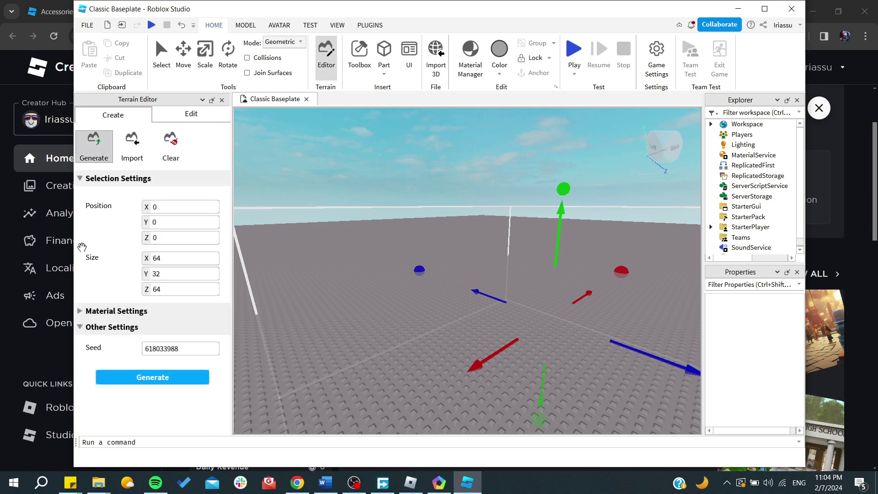
left_click(84, 178)
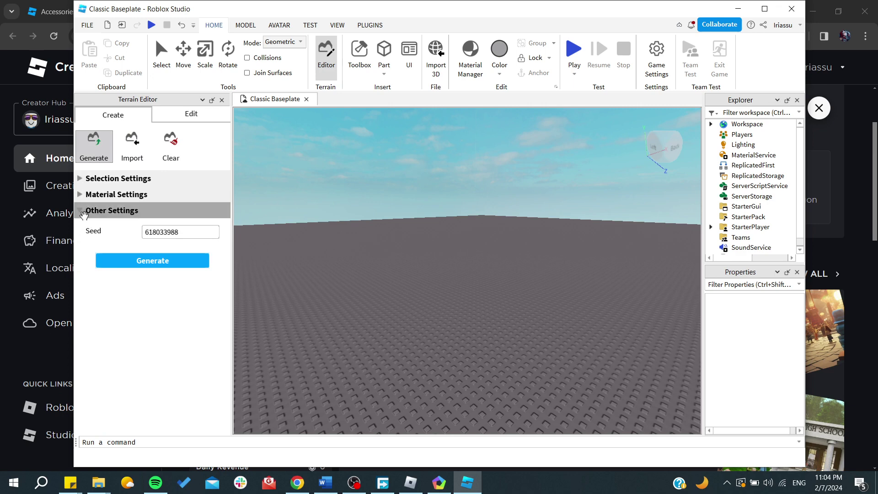
left_click(82, 211)
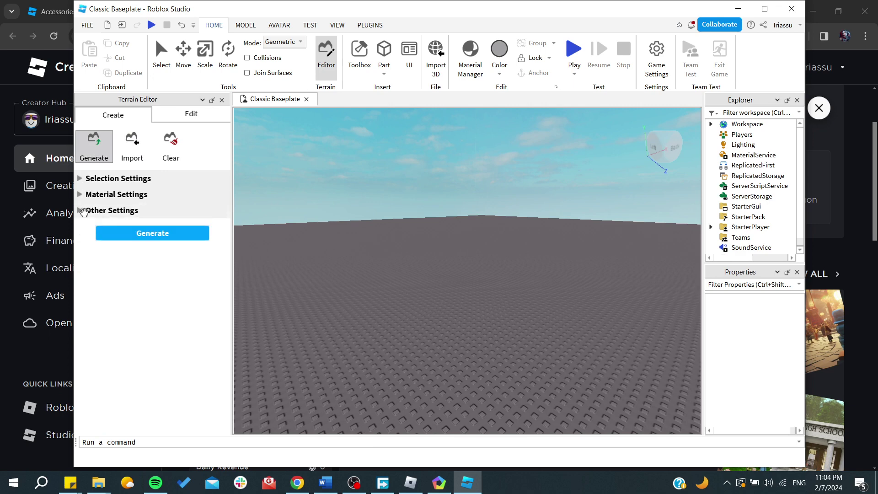
left_click(114, 236)
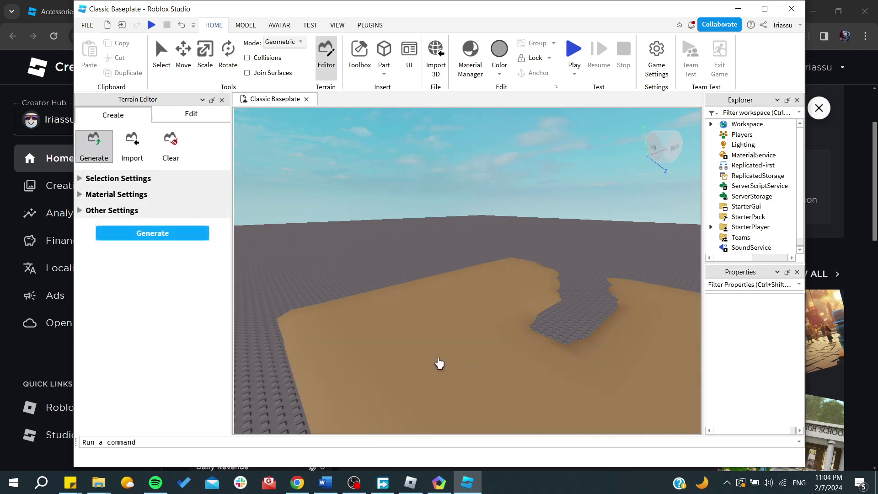
key("ctrl+z")
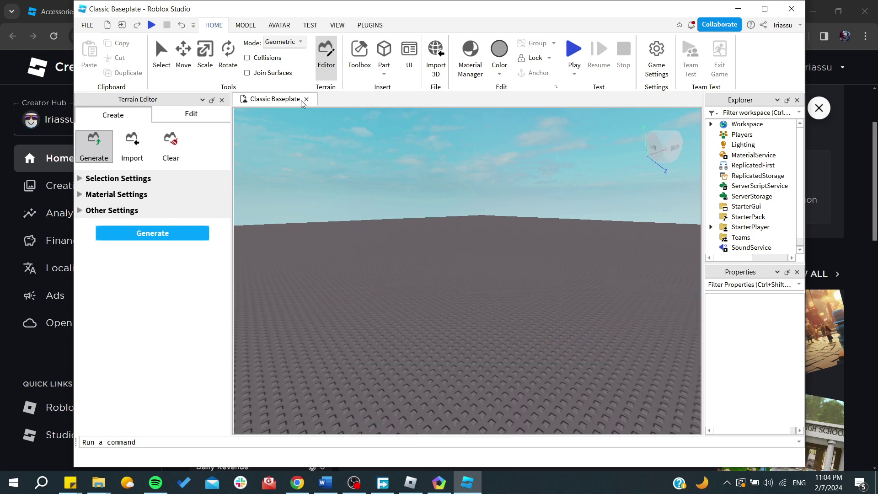
left_click(94, 144)
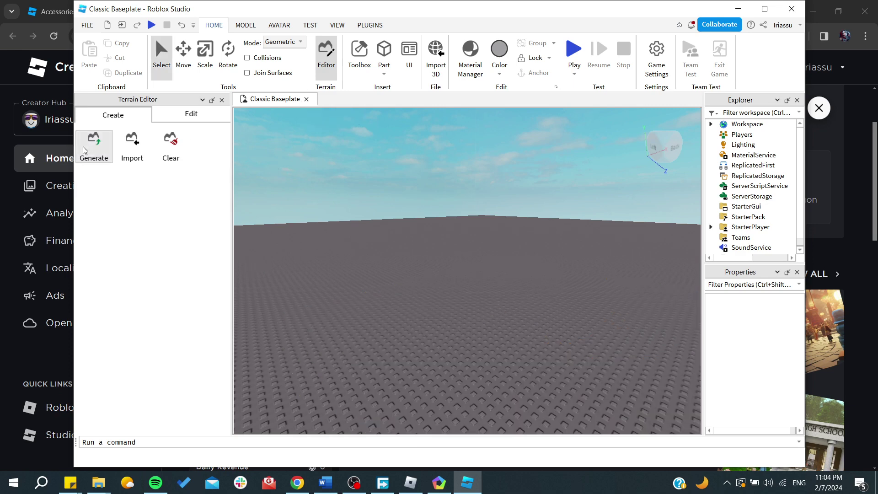
left_click(136, 156)
left_click(181, 147)
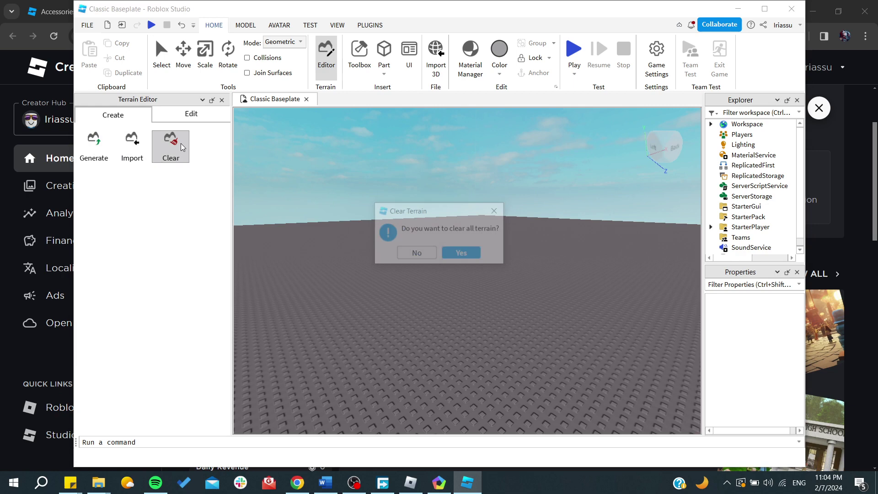
key("Return")
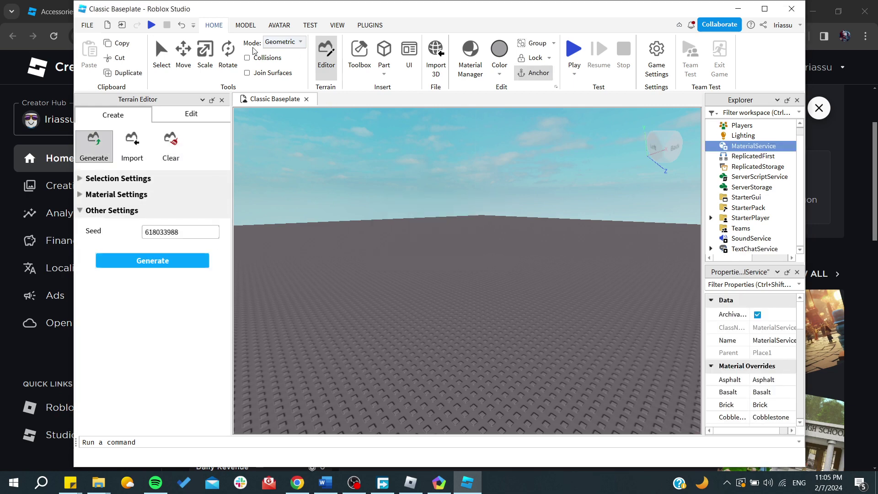
Look through the Model and Plugins tools, ending on the Avatar tab
left_click(245, 25)
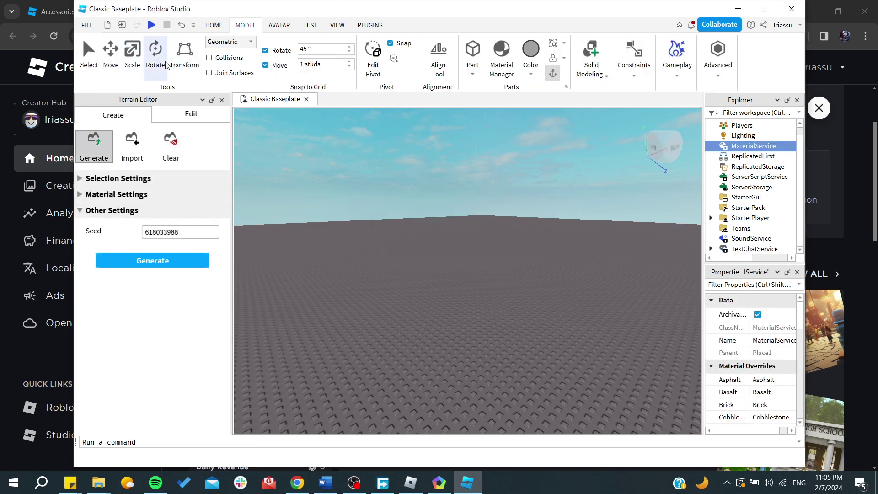
left_click(608, 74)
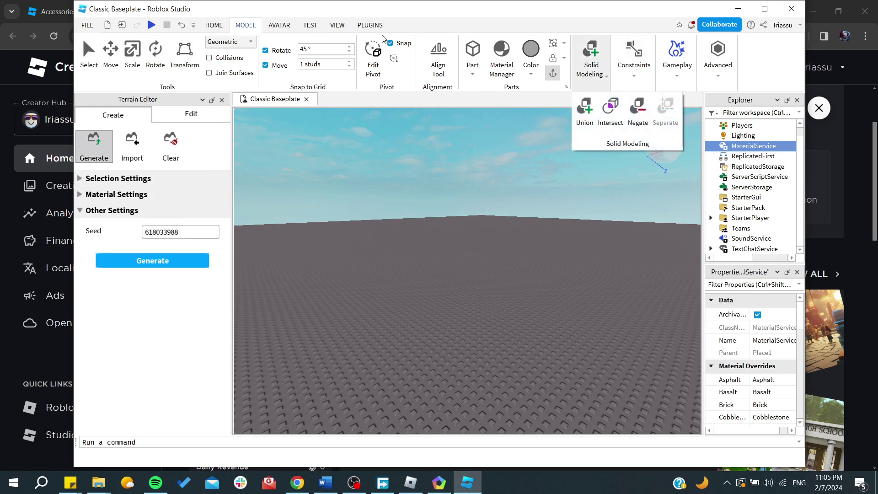
left_click(370, 25)
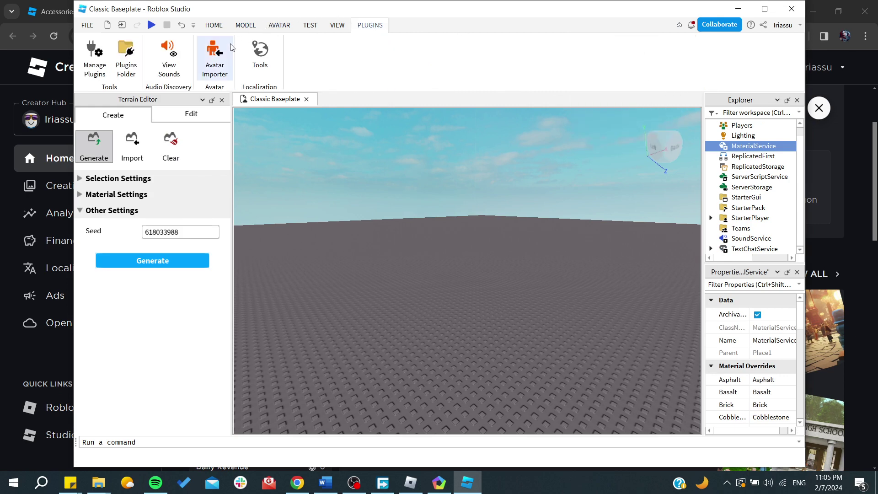
left_click(271, 26)
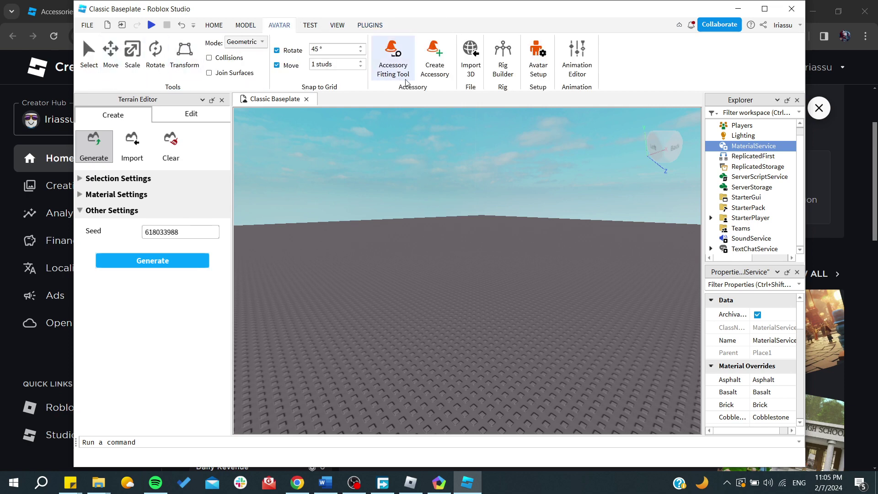
Try Create Accessory on the selection and dismiss the Accessory Fitting Tool warnings
left_click(439, 74)
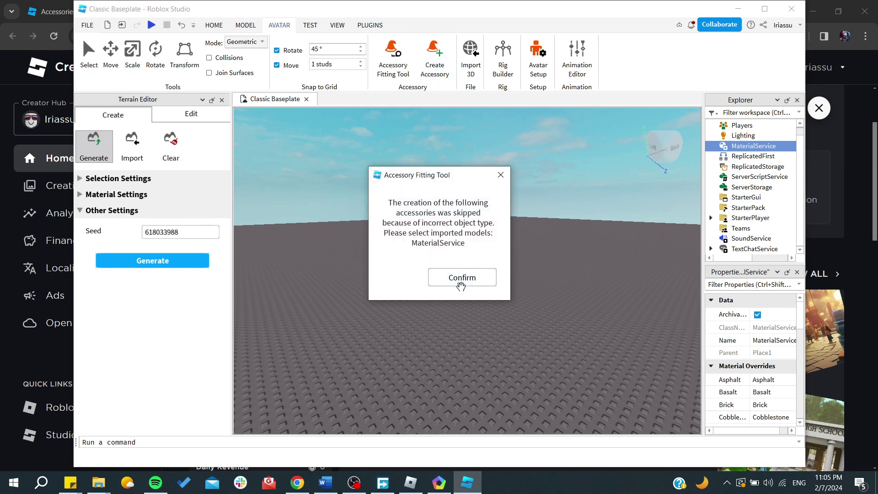
left_click(461, 285)
left_click(440, 67)
left_click(449, 275)
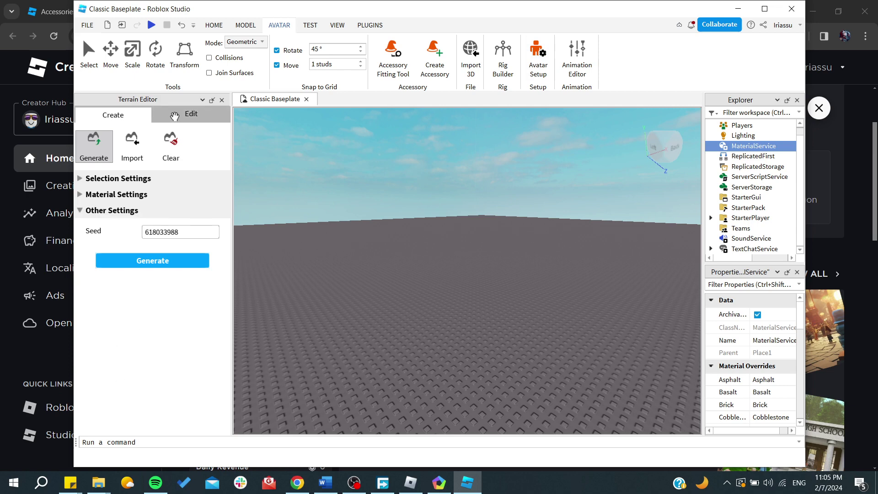
Open the Toolbox, keep Models as the asset type, and browse the model categories
left_click(212, 116)
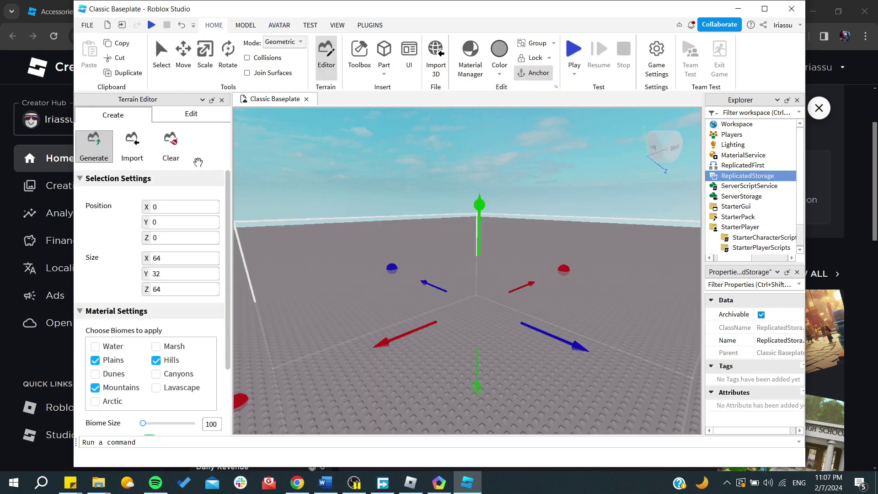
left_click(361, 58)
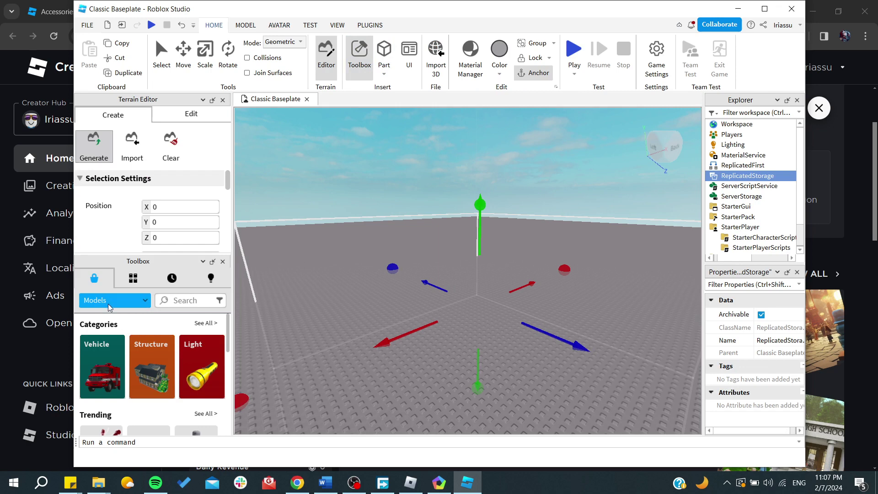
scroll(137, 352, "down", 3)
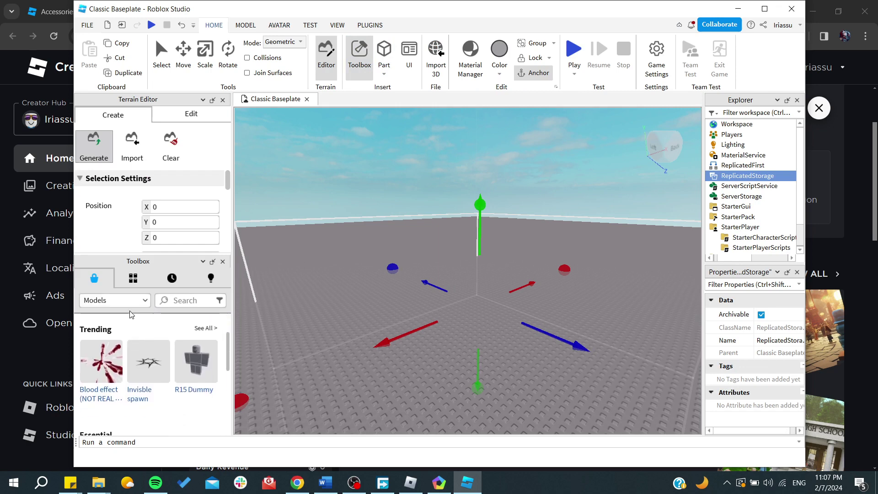
left_click(132, 300)
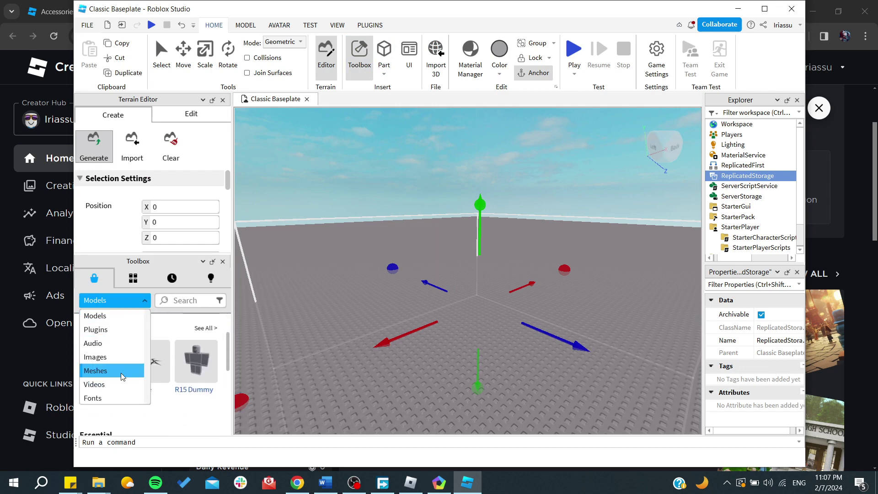
left_click(96, 316)
scroll(173, 366, "down", 3)
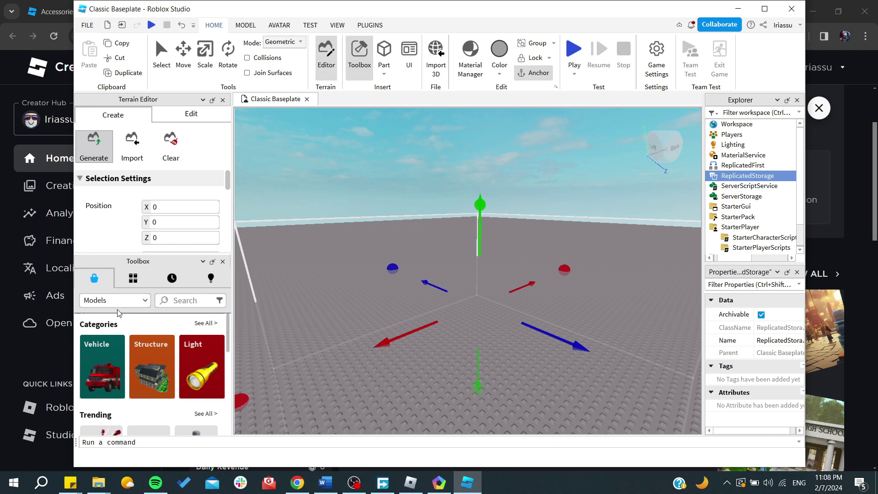
left_click(208, 323)
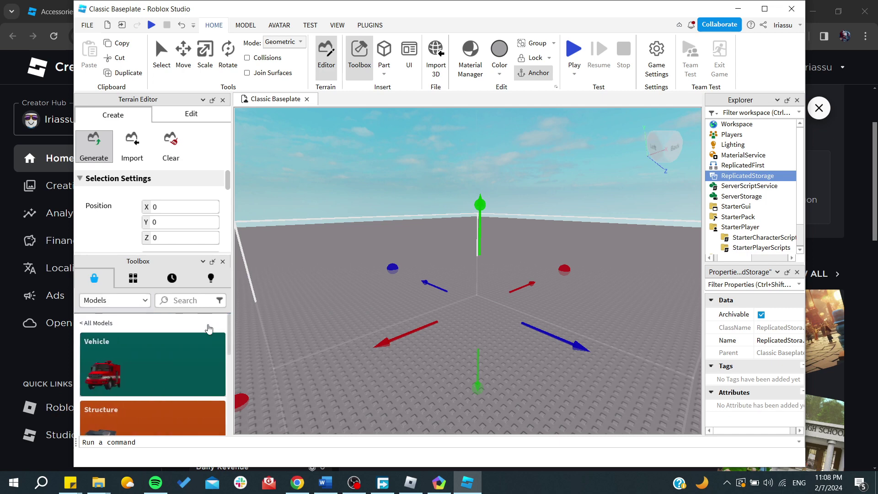
scroll(172, 359, "down", 8)
scroll(171, 360, "down", 5)
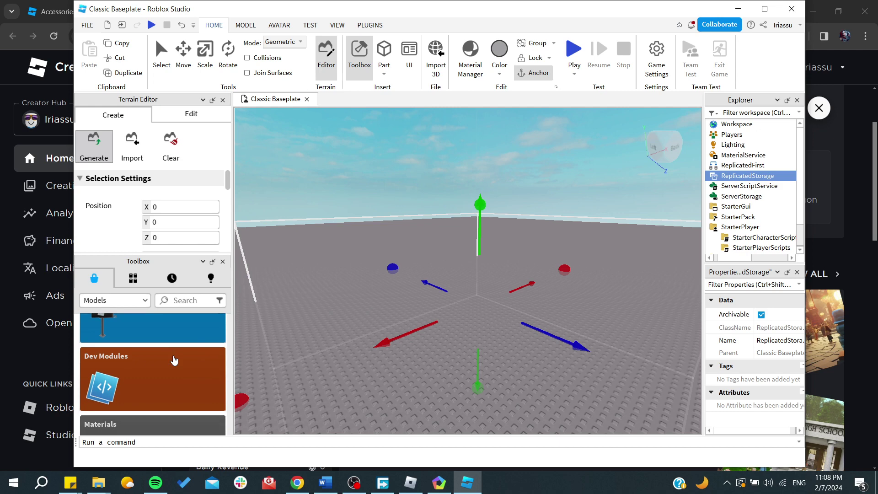
Check the Inventory, return to marketplace Models, and scroll through free models like Noob NPC
left_click(133, 278)
left_click(114, 300)
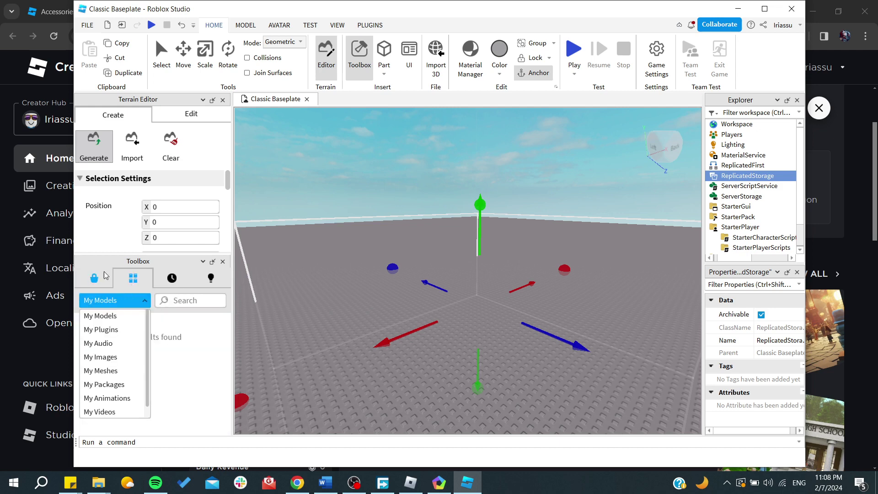
left_click(89, 277)
left_click(102, 280)
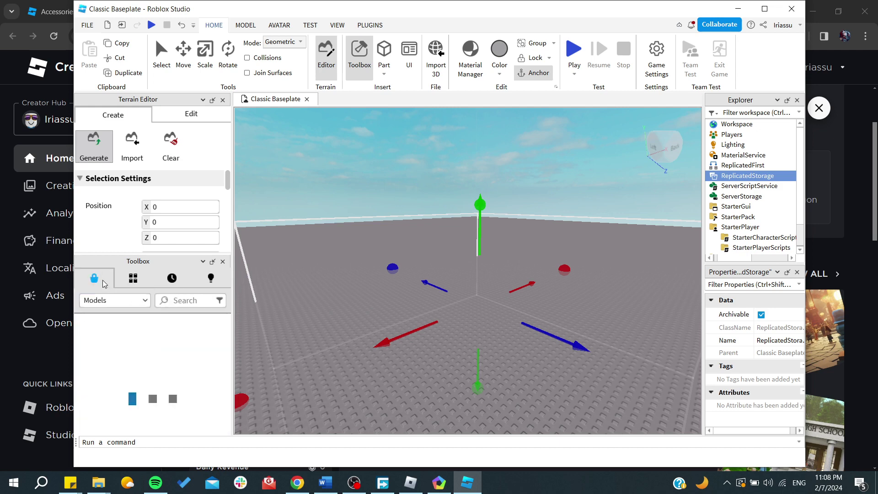
left_click(140, 302)
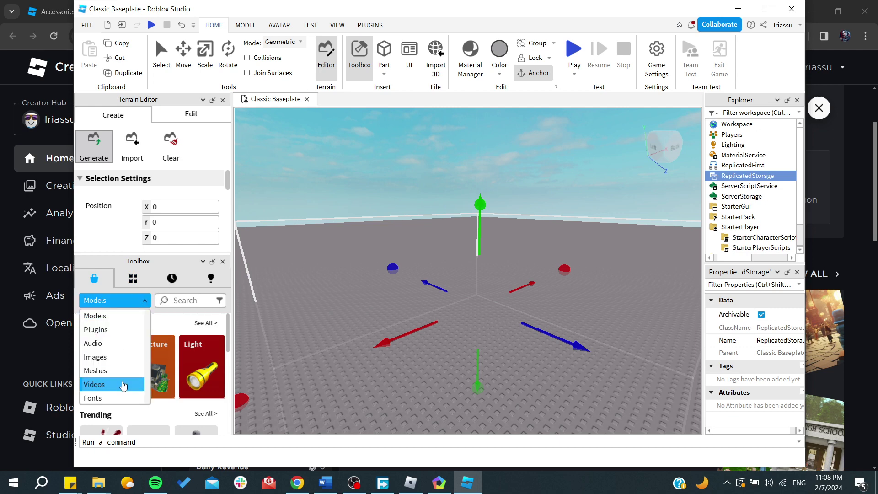
left_click(96, 316)
scroll(158, 344, "down", 3)
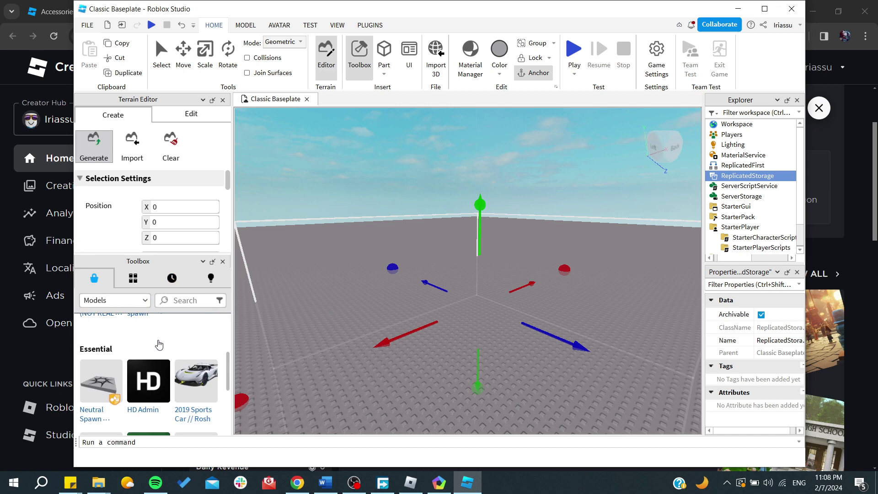
scroll(158, 344, "down", 3)
scroll(159, 344, "down", 2)
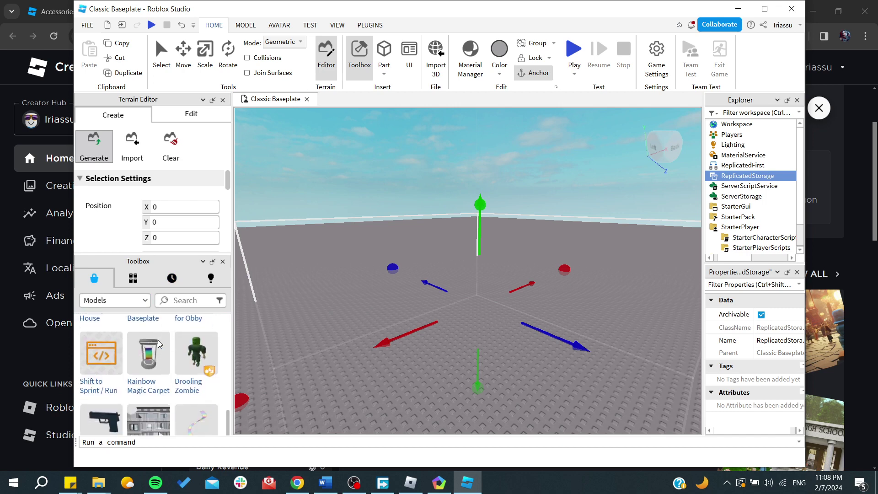
scroll(159, 344, "down", 6)
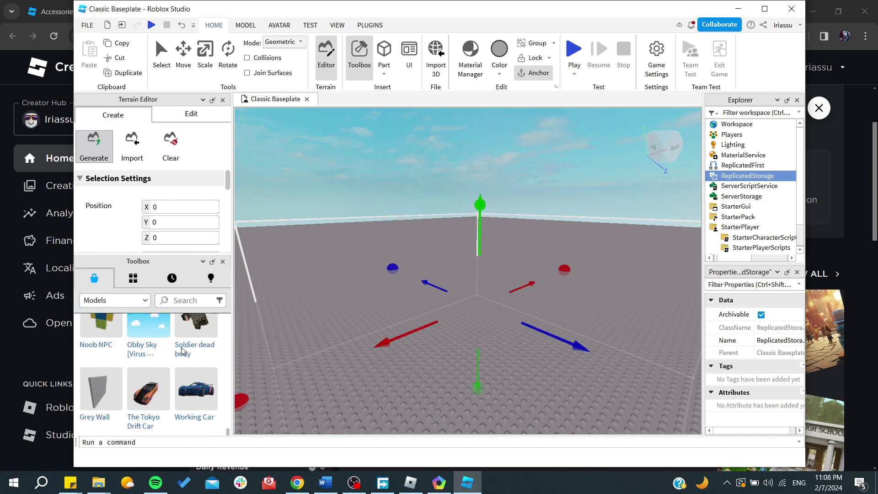
scroll(182, 351, "down", 6)
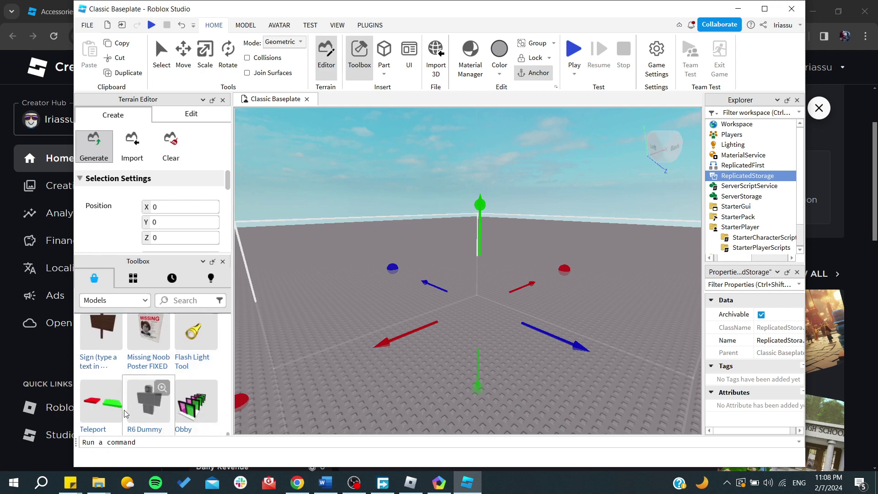
scroll(119, 409, "down", 5)
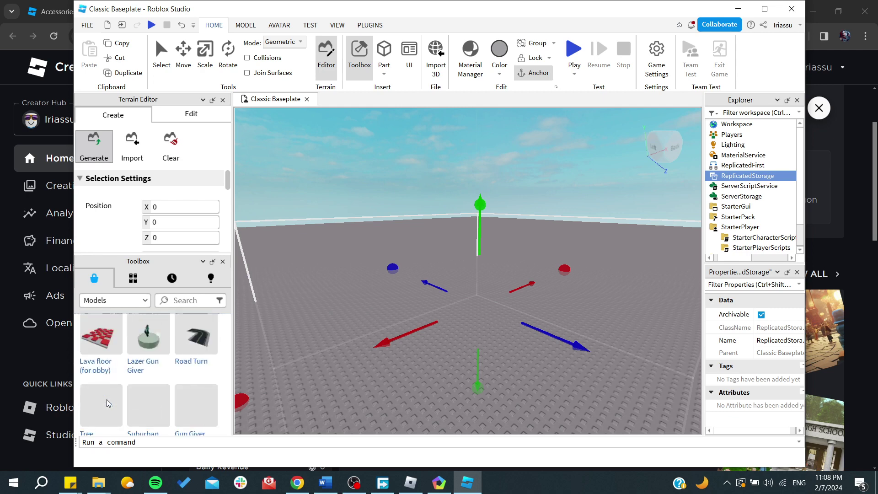
scroll(106, 399, "down", 8)
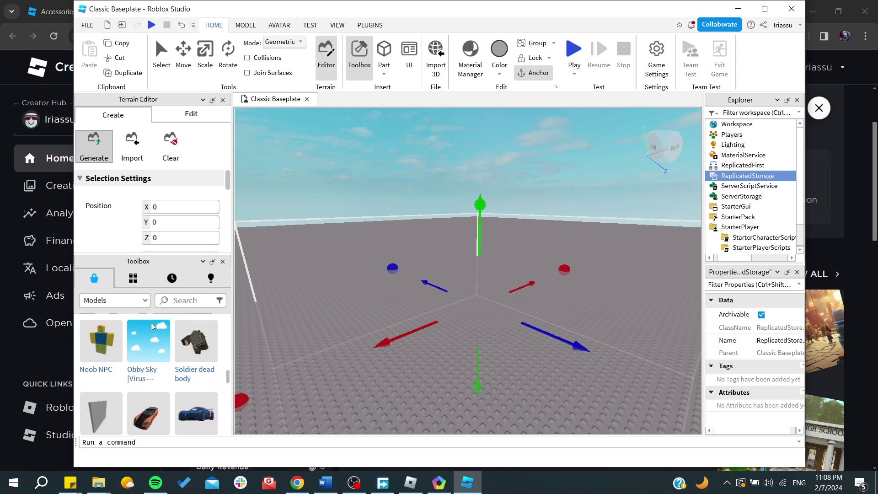
Search the Toolbox for 'accessory' and insert the Helmet Accessory (fasthelmet) into the Workspace
left_click(195, 302)
type("a")
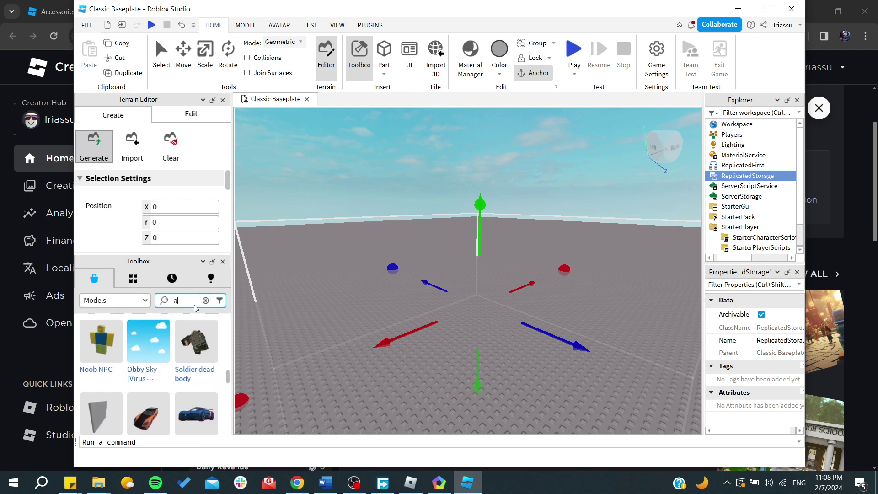
type("cce")
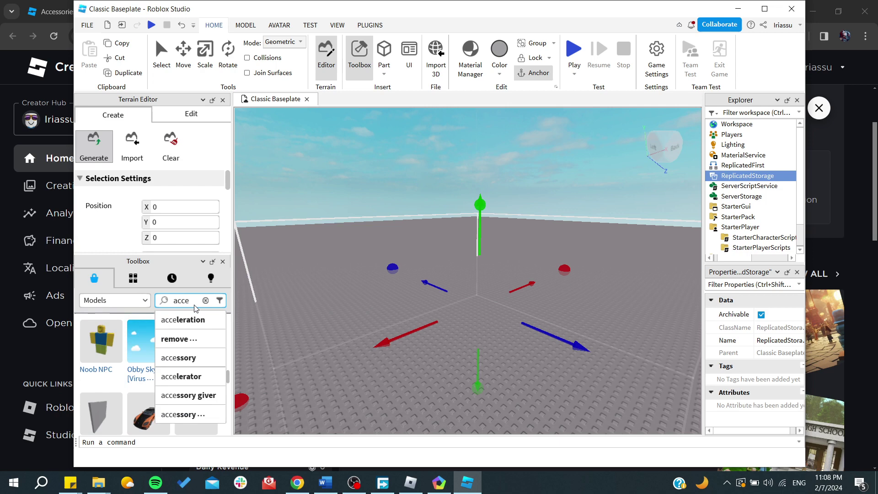
type("s")
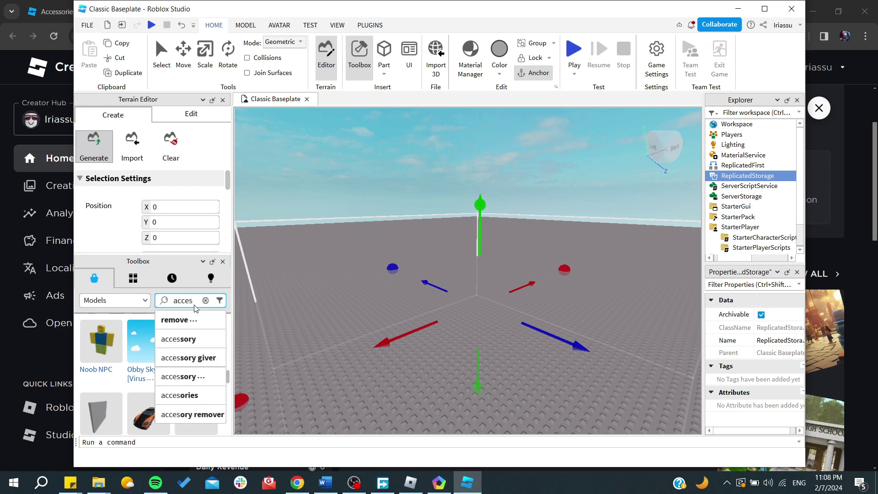
left_click(179, 345)
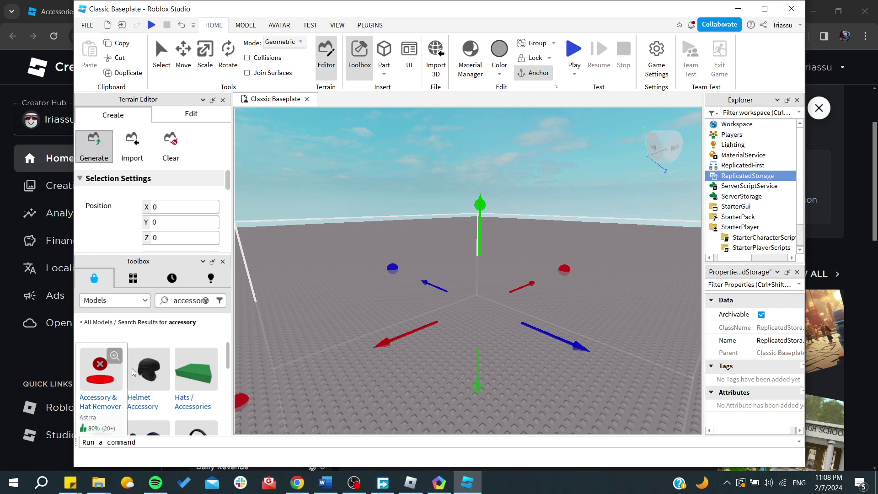
left_click(158, 375)
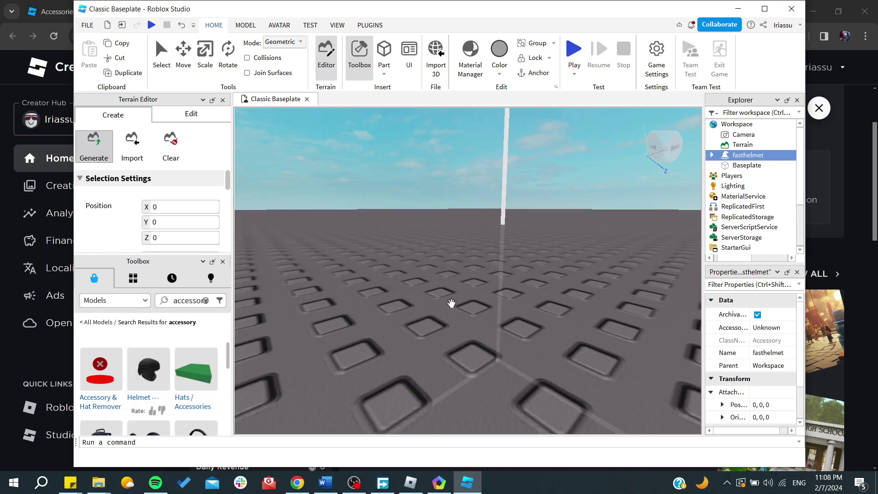
left_click_drag(479, 265, 433, 263)
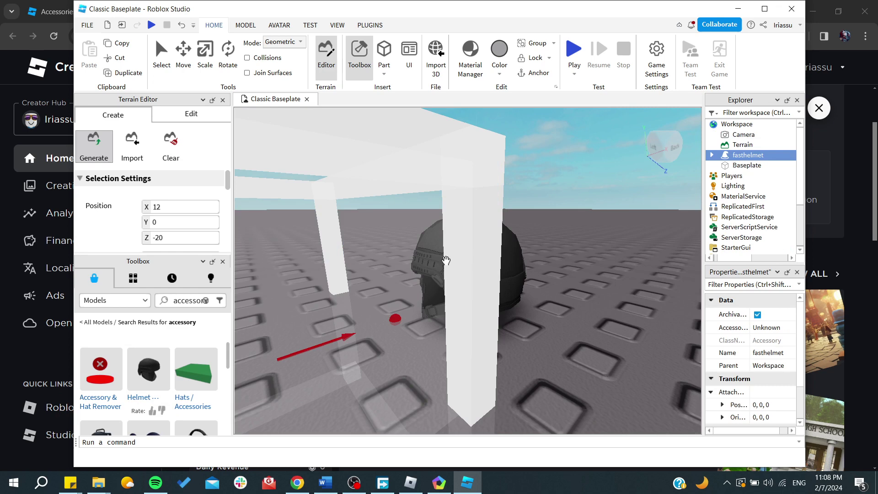
Select the helmet's Handle and color it pastel light blue
left_click(161, 54)
left_click(484, 258)
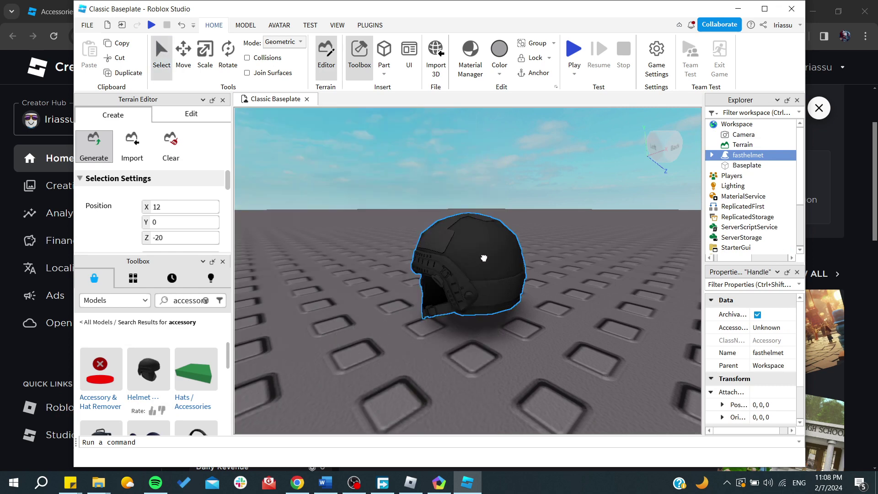
left_click(499, 67)
left_click(579, 143)
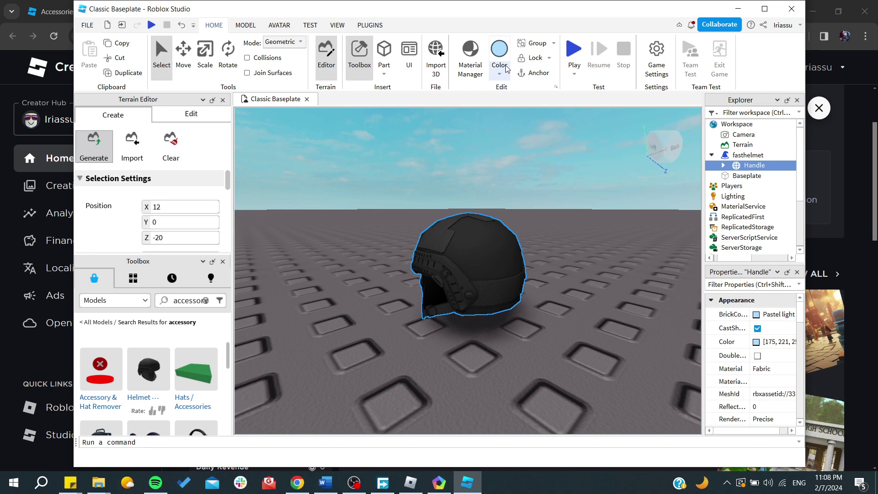
Open Material Manager, drag the helmet further back, and set the Terrain Editor to Smooth
left_click(471, 58)
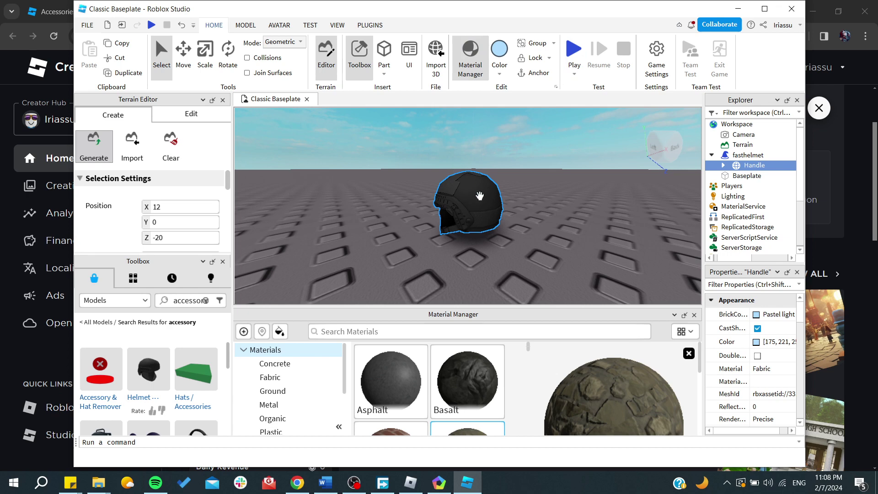
left_click_drag(480, 196, 442, 185)
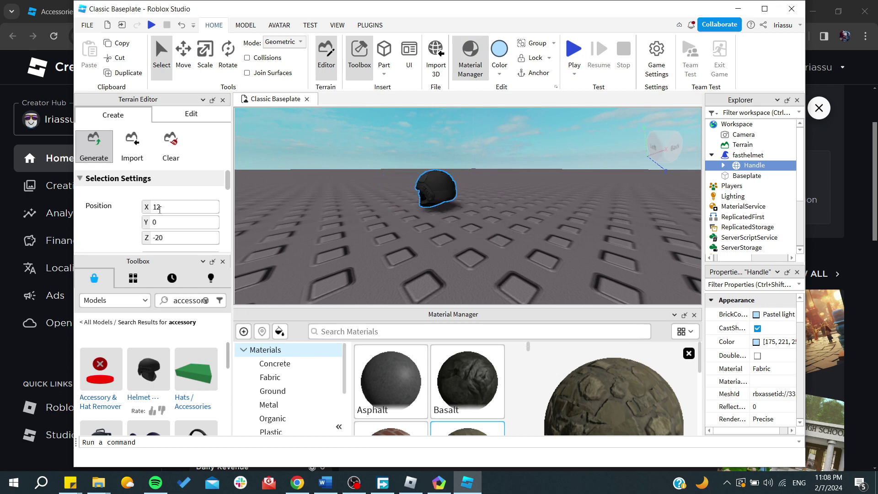
left_click(206, 115)
left_click(133, 181)
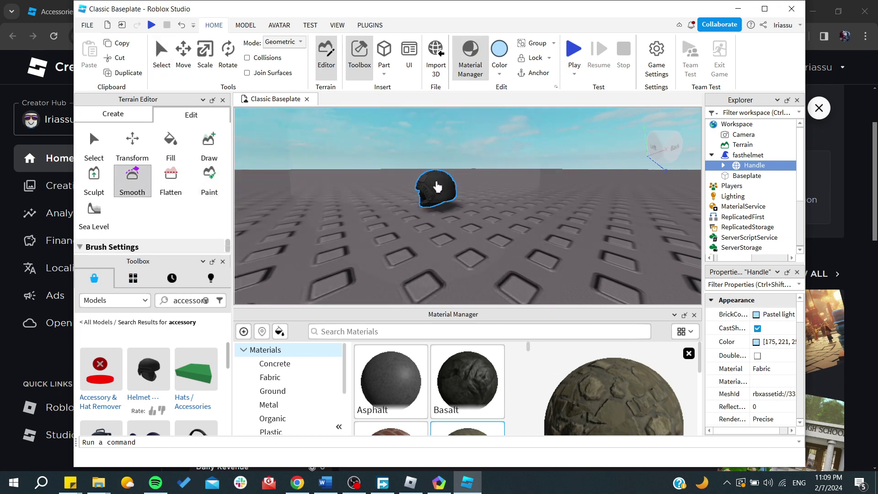
Deselect the helmet, then reselect it with the Select tool
right_click(438, 185)
left_click(416, 203)
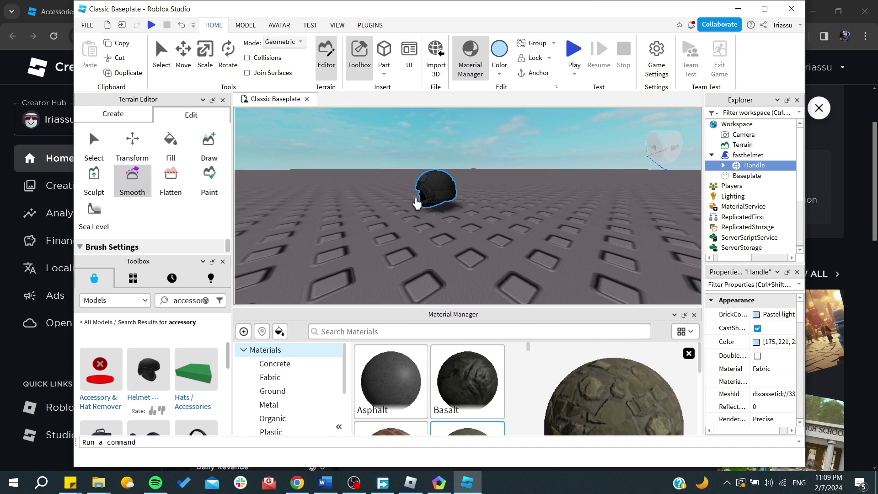
left_click(417, 203)
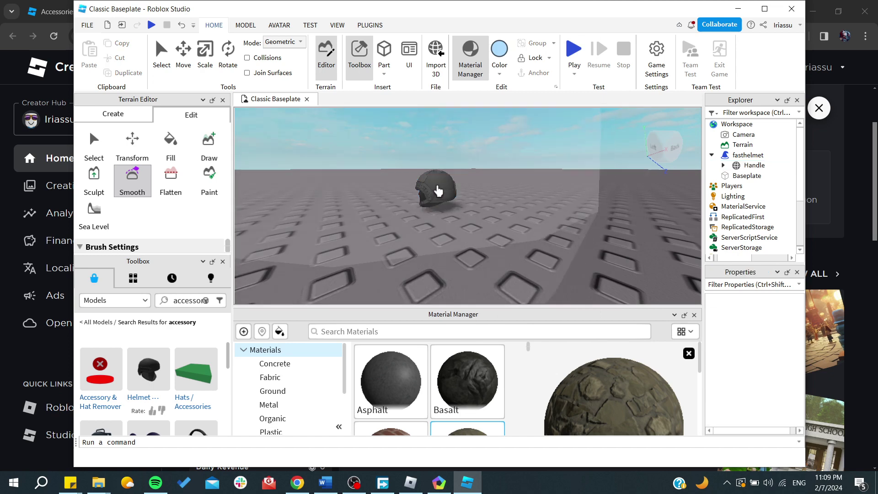
left_click(163, 53)
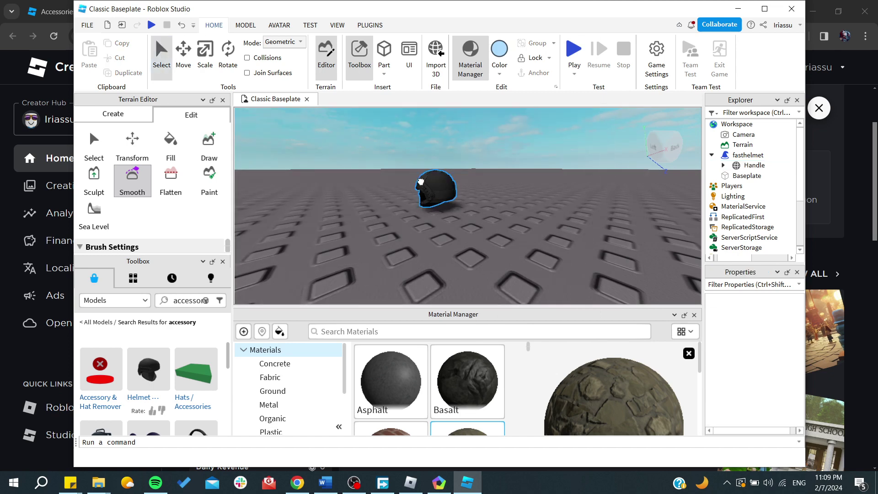
left_click(444, 196)
Set the Handle's Color to bright green in the Select Color dialog
left_click(756, 342)
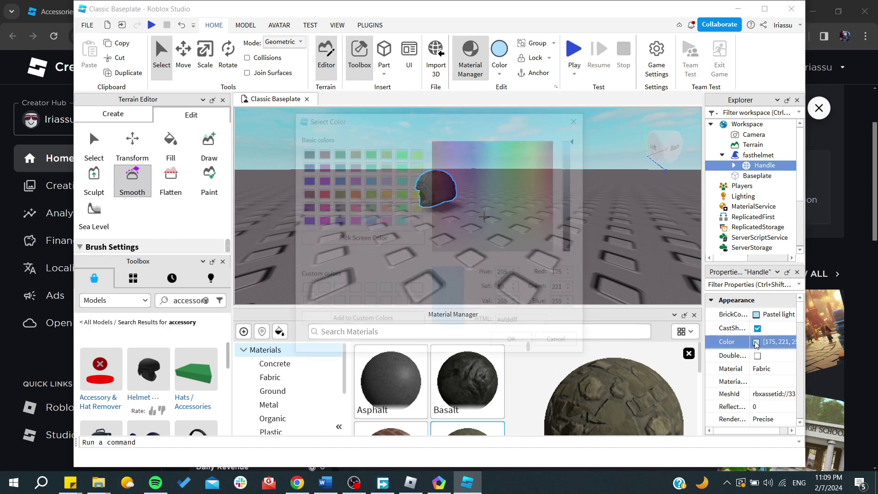
left_click(526, 160)
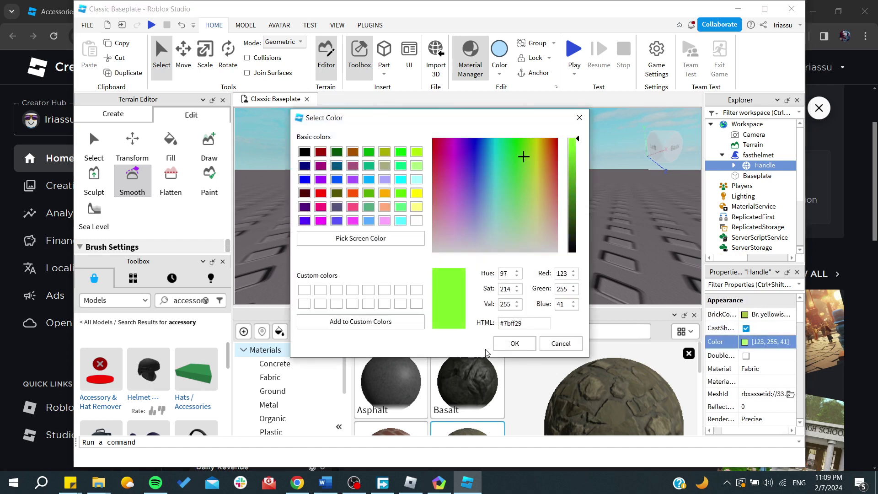
left_click(513, 343)
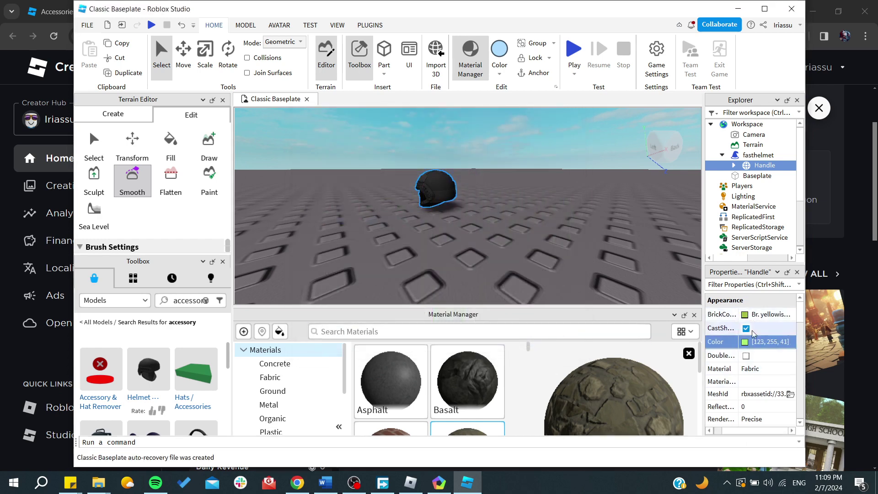
Set the Handle's BrickColor to a light reddish pink, after briefly trying Earth green
left_click(745, 314)
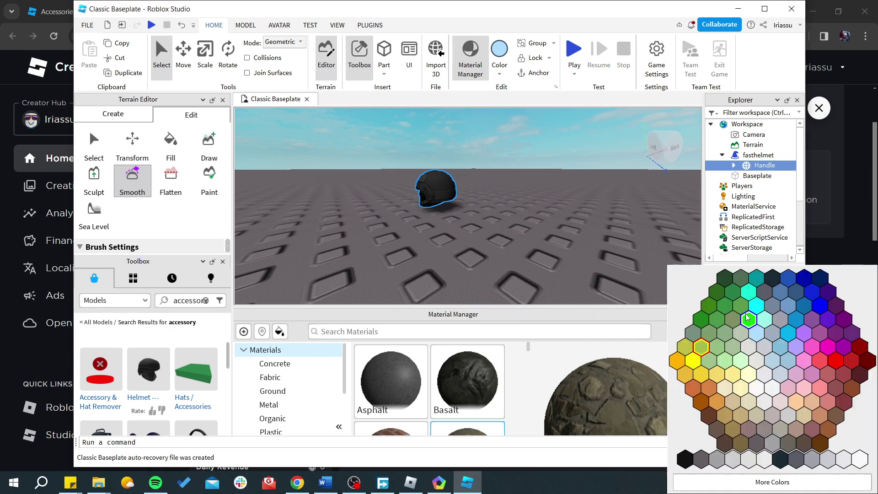
left_click(725, 280)
left_click(746, 314)
left_click(783, 398)
scroll(754, 376, "down", 2)
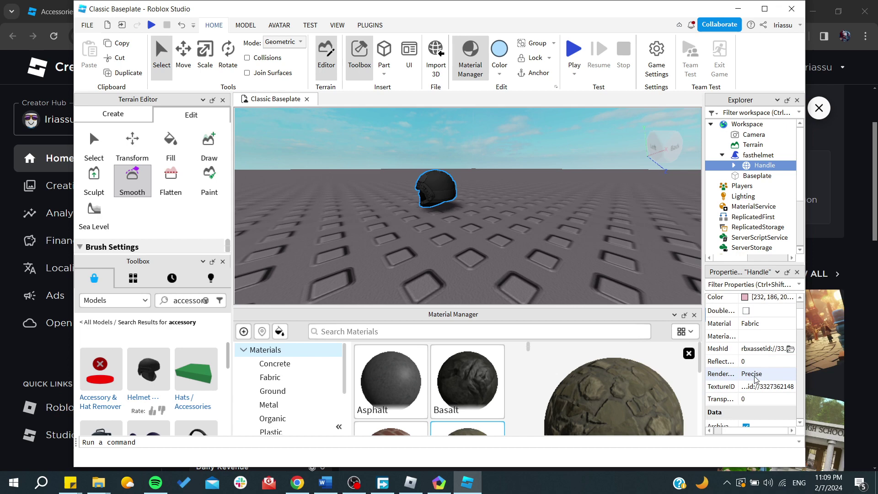
Open then cancel the MeshId file browser, and commit the MeshId field unchanged
left_click(790, 350)
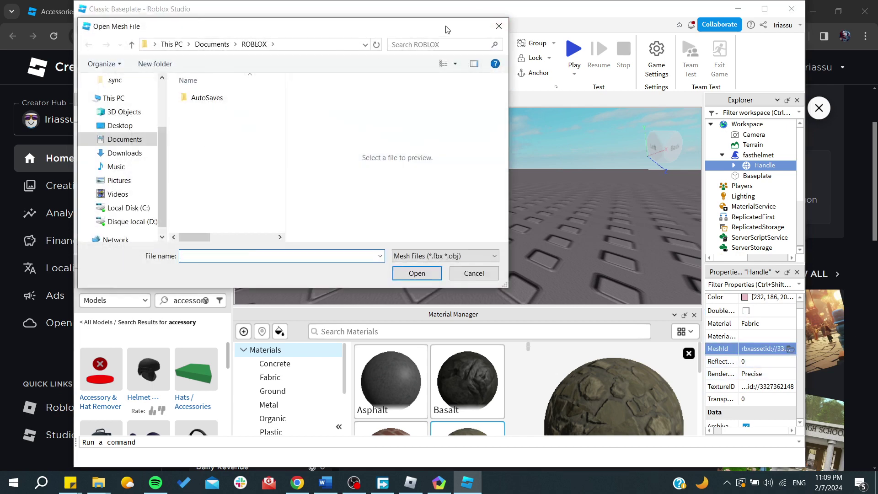
left_click(499, 26)
left_click(784, 350)
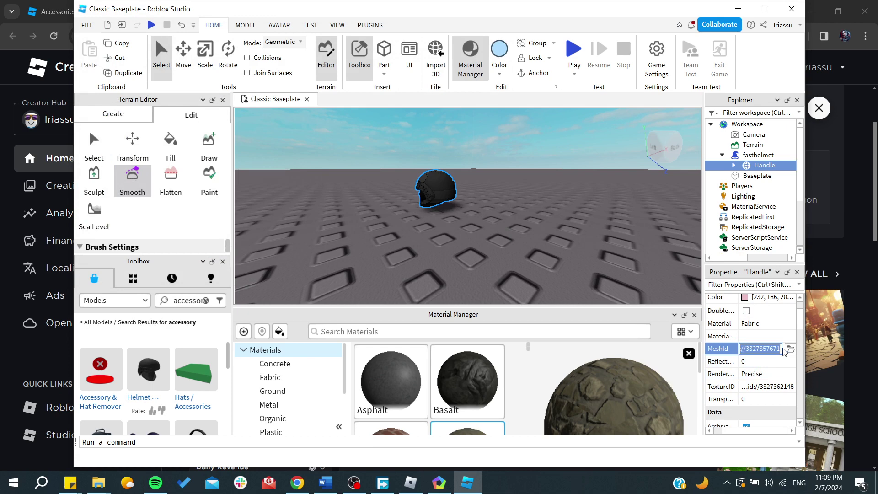
left_click(772, 349)
key("Return")
Shorten the Handle's MeshId by deleting selected digits, including the trailing 7671
left_click(773, 349)
left_click_drag(766, 349, 777, 349)
key("BackSpace")
key("BackSpace")
key("BackSpace")
key("BackSpace")
key("BackSpace")
key("Return")
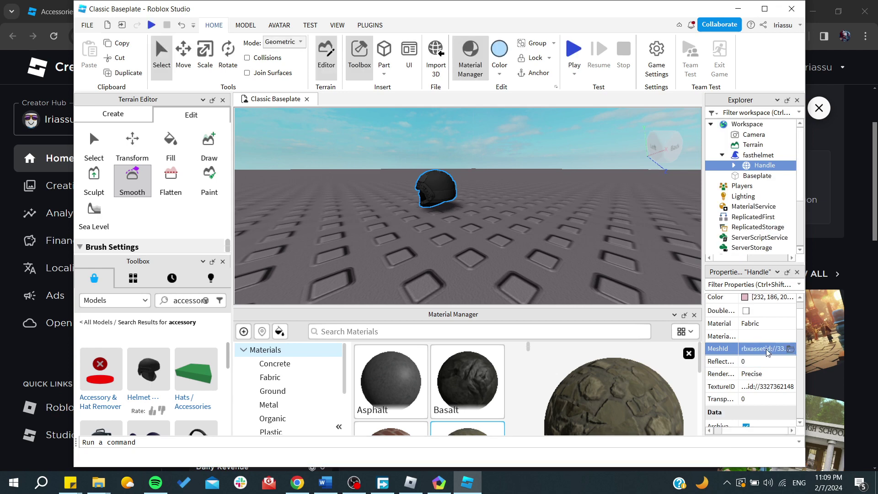
left_click(767, 350)
left_click_drag(772, 350, 780, 350)
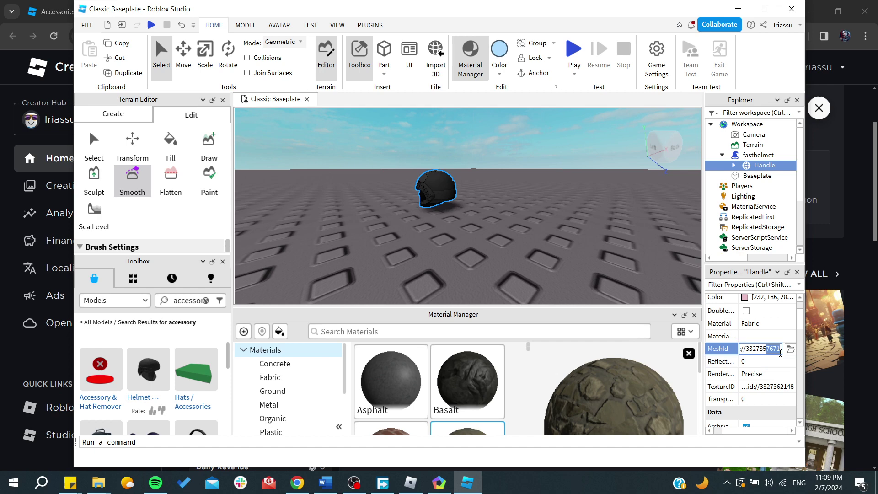
key("BackSpace")
scroll(778, 350, "down", 5)
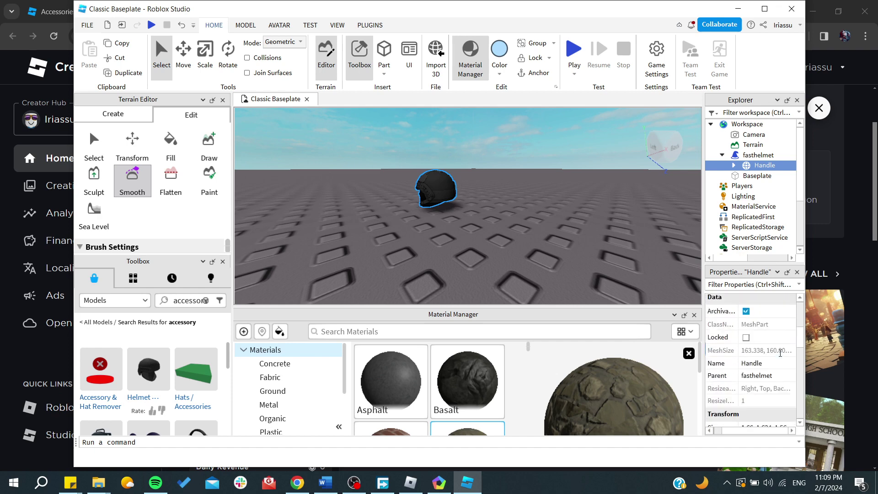
scroll(772, 345, "up", 2)
scroll(772, 326, "up", 1)
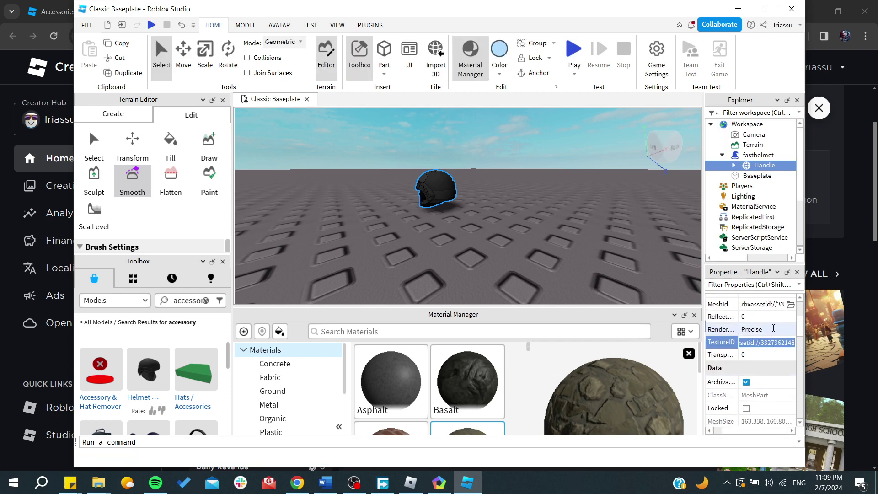
left_click(775, 342)
double_click(776, 342)
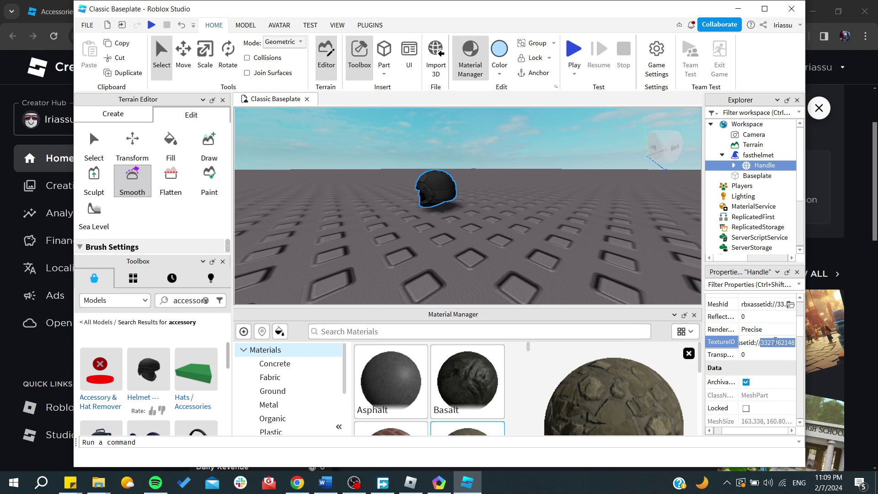
key("End")
key("BackSpace")
Change a 6 in the Handle's MeshId number to 9 and commit it
left_click(778, 305)
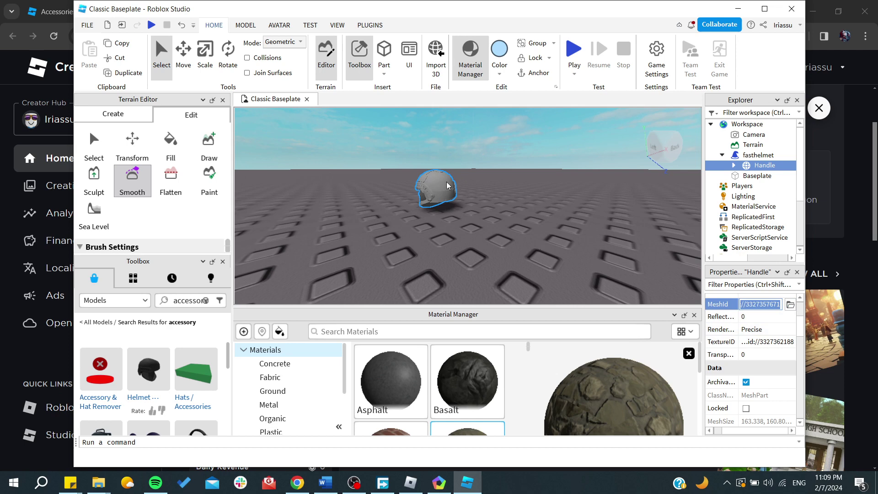
left_click(774, 305)
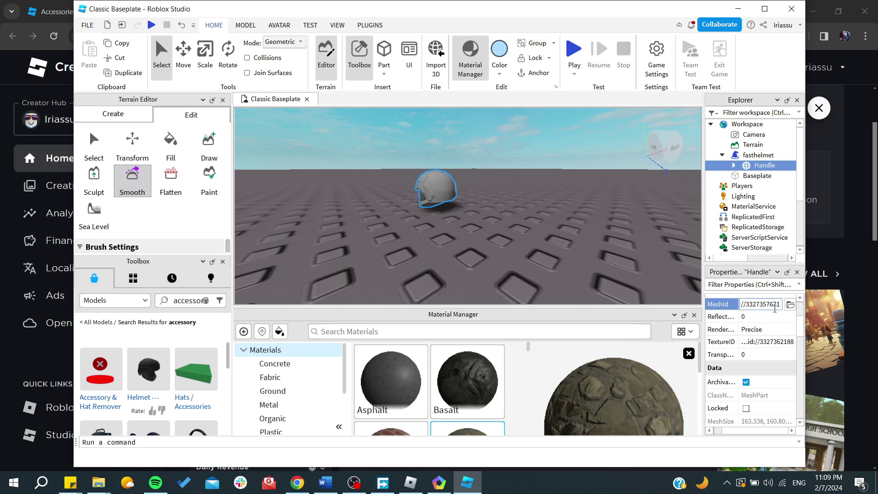
key("BackSpace")
type("9")
key("Return")
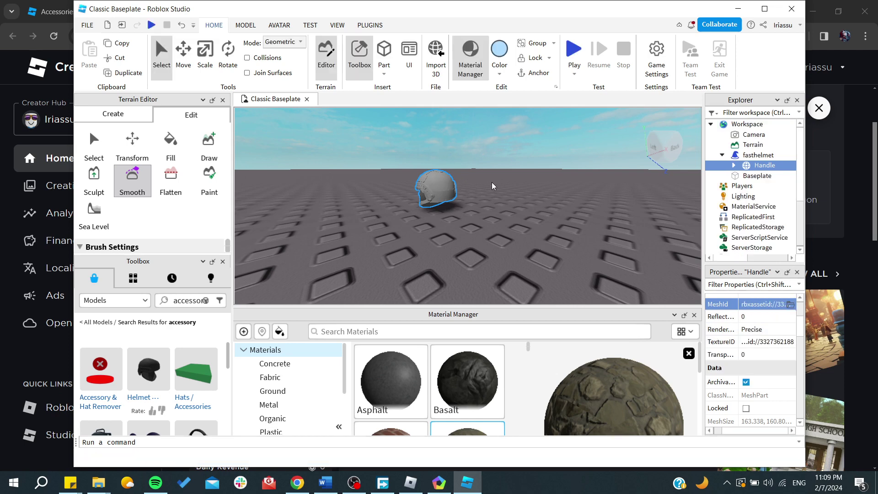
Set the Handle's BrickColor to Medium blue
scroll(789, 377, "down", 5)
scroll(750, 318, "up", 2)
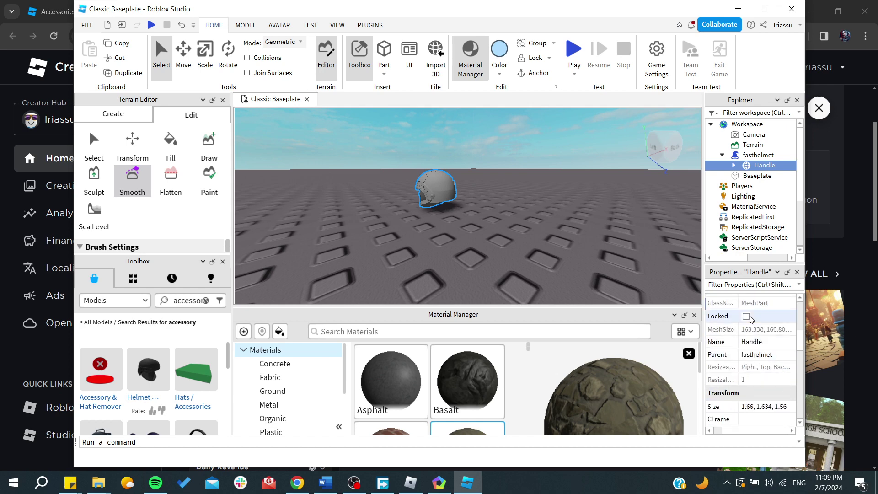
scroll(750, 319, "up", 3)
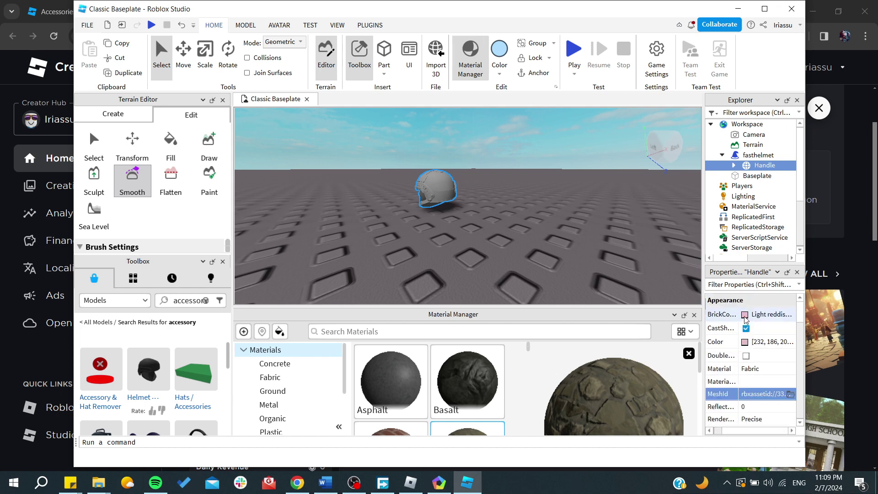
left_click(745, 315)
left_click(788, 308)
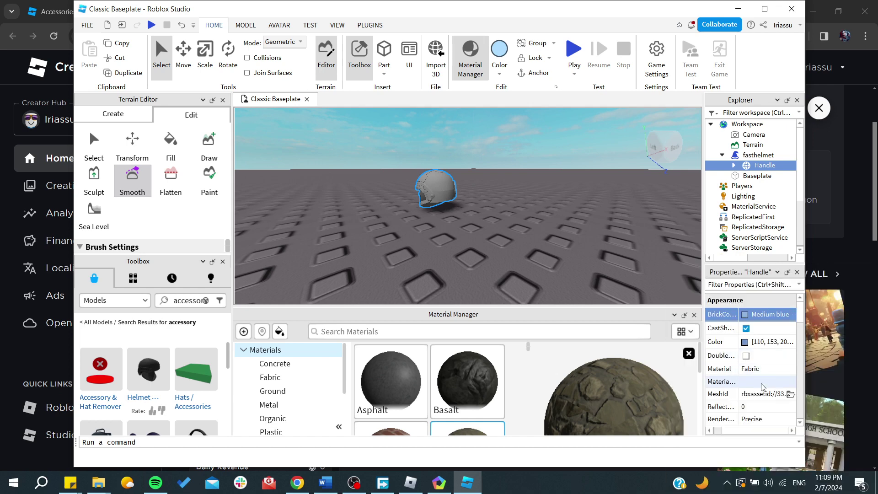